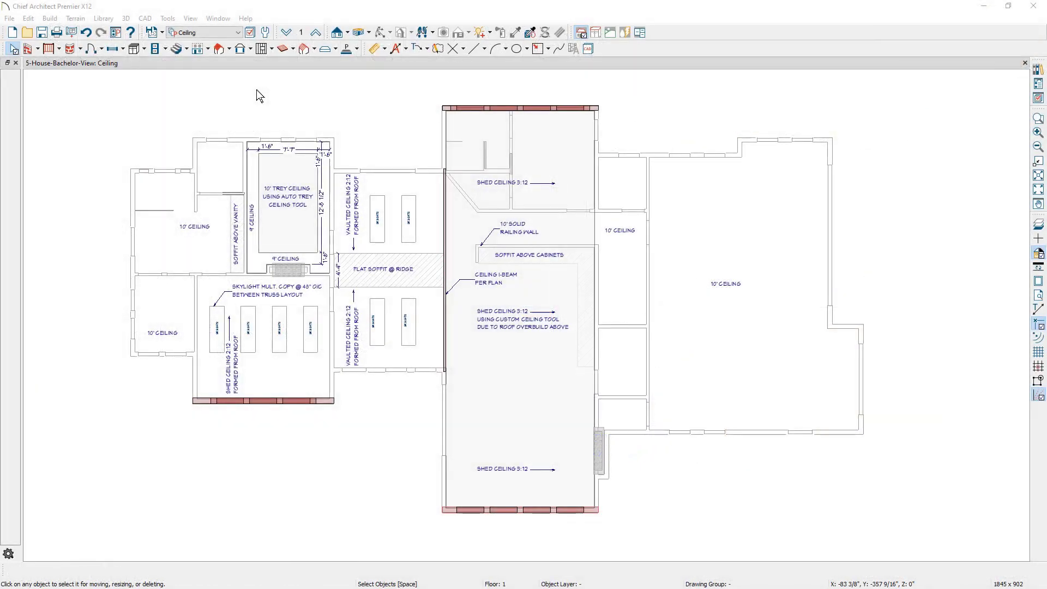
Step: Switch to the Floor Plan Shell layer set and open a Perspective Floor Overview
click(238, 33)
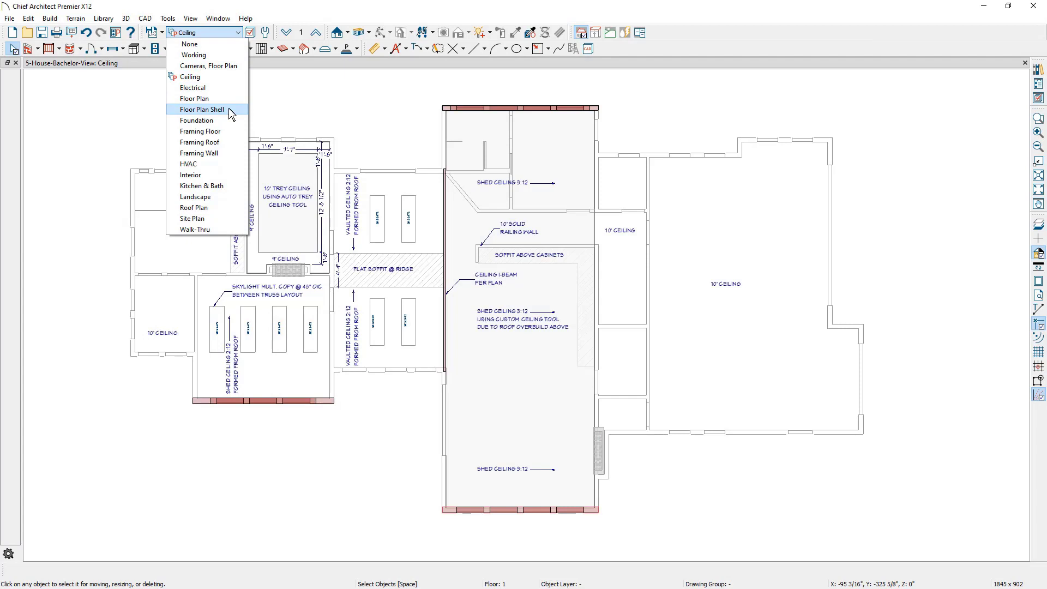
click(202, 109)
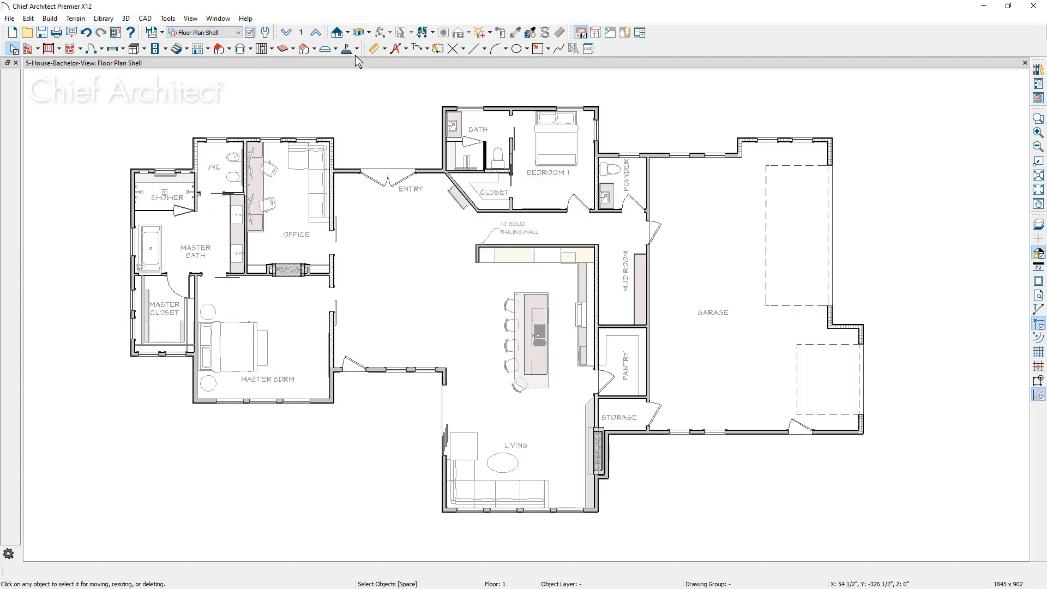
click(369, 32)
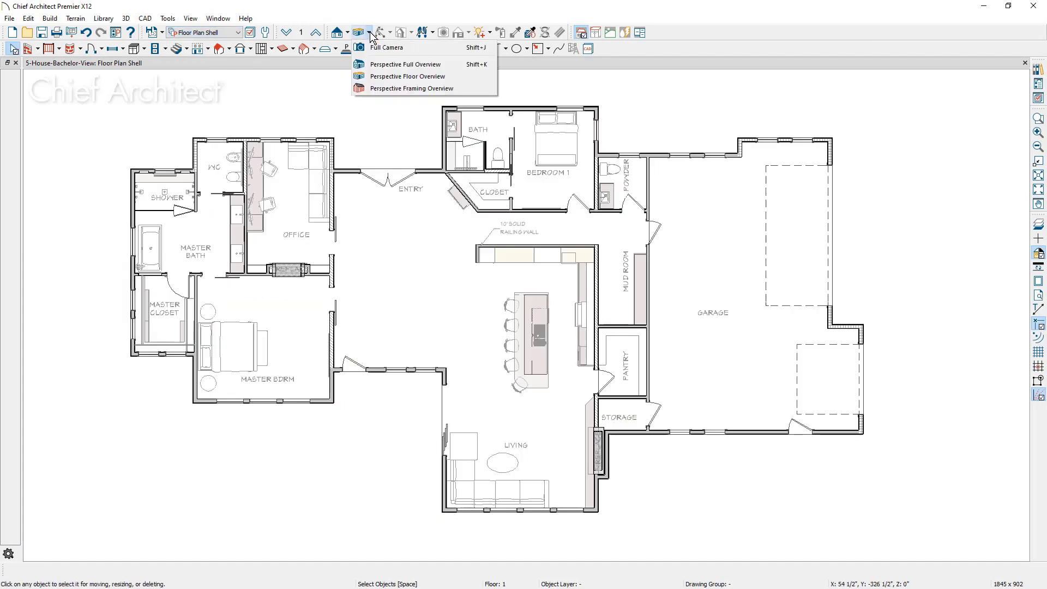
click(464, 79)
Step: Orbit and zoom the 3D overview, then drop down to the basement Floor 0
drag(414, 235, 283, 281)
scroll(608, 301, up, 5)
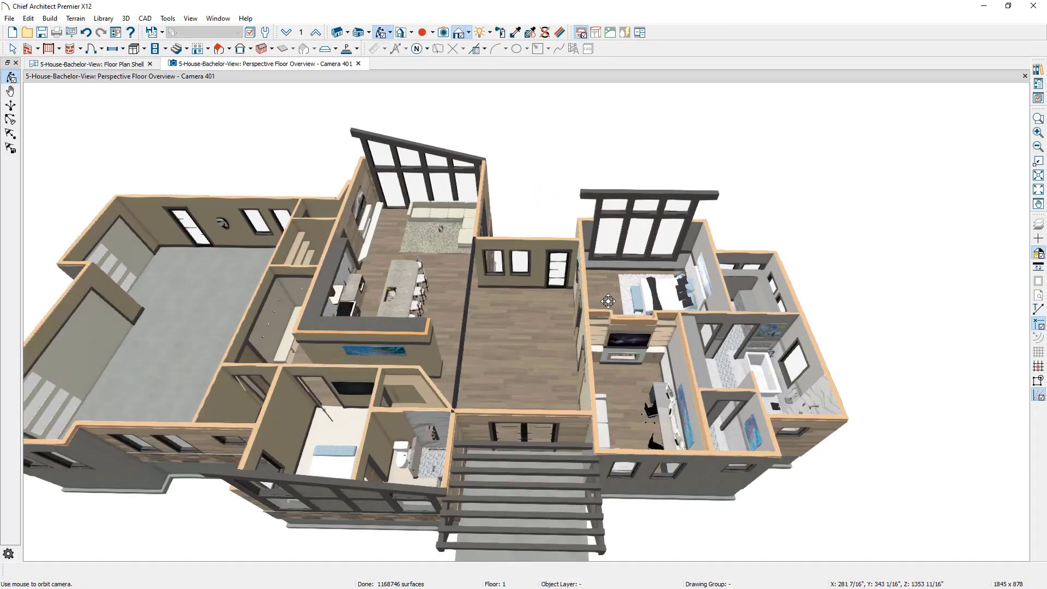
scroll(608, 301, up, 2)
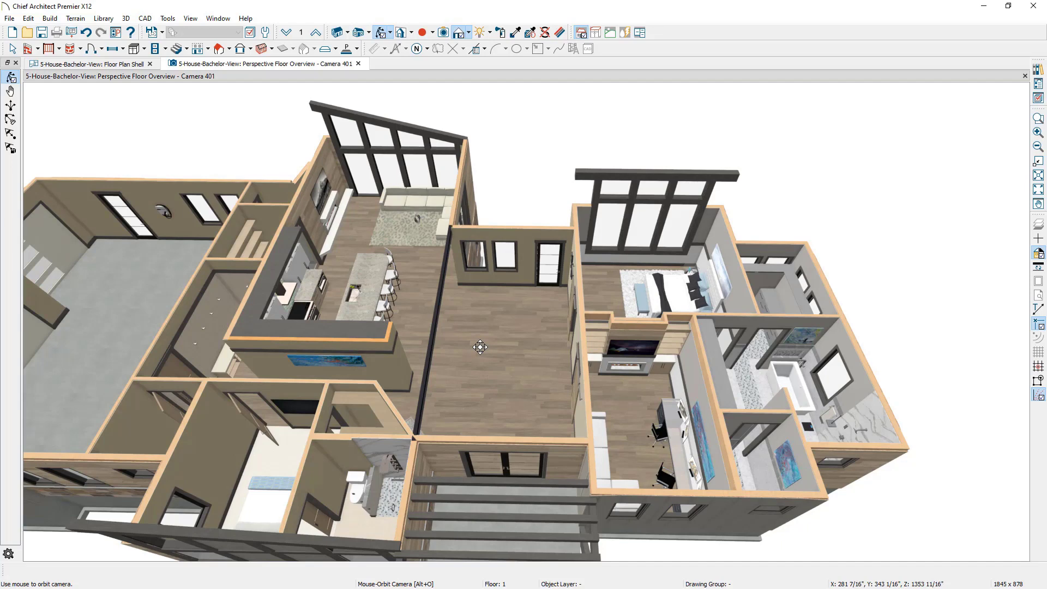
click(286, 34)
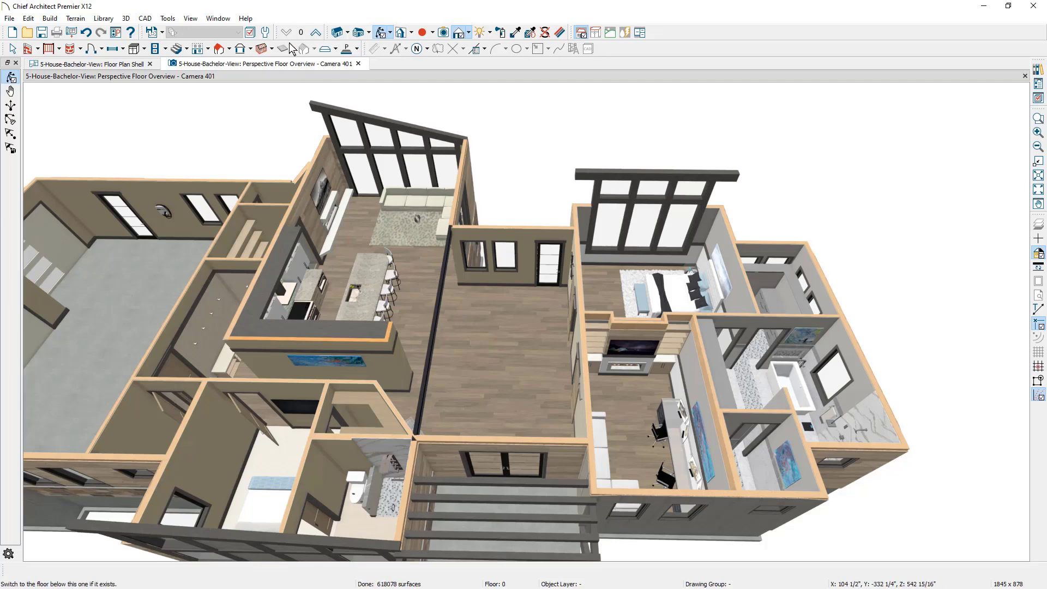
scroll(527, 301, up, 5)
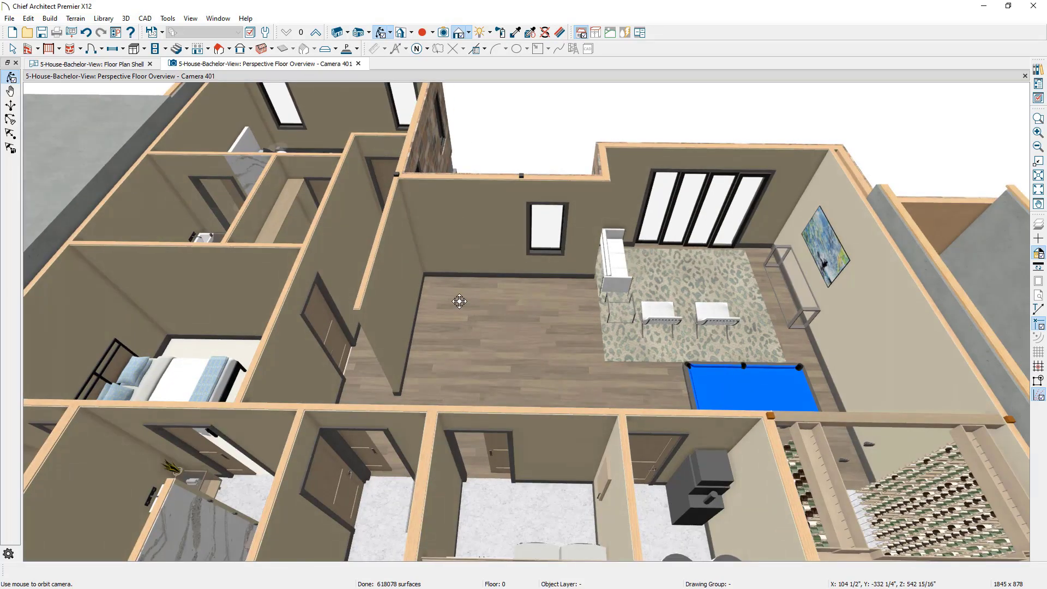
Step: Return to the 2D Floor Plan Shell view on Floor 0 and zoom into the Entertainment room
click(131, 65)
click(186, 49)
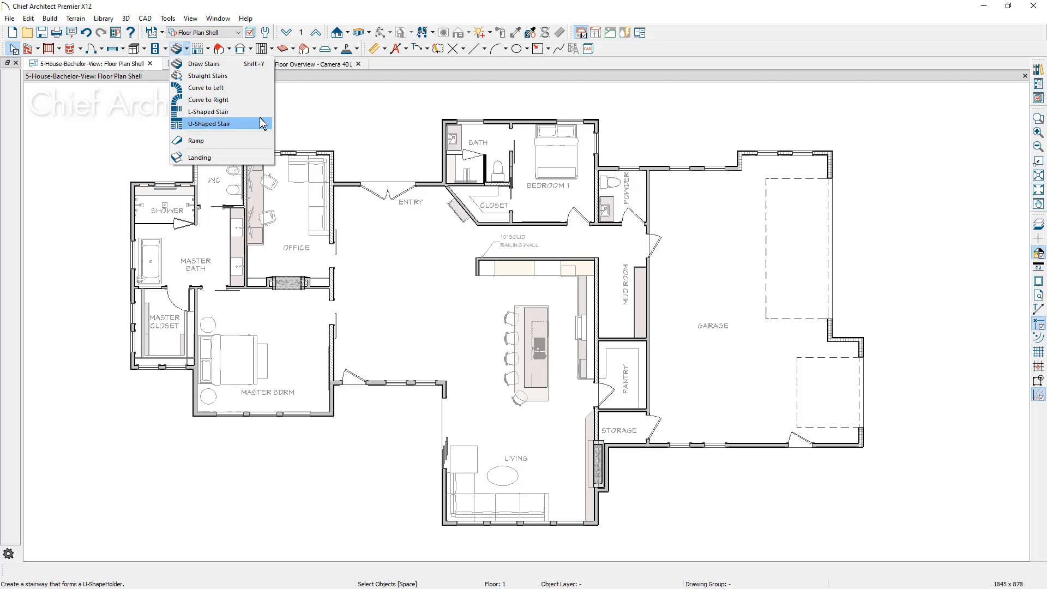
key(Page_Down)
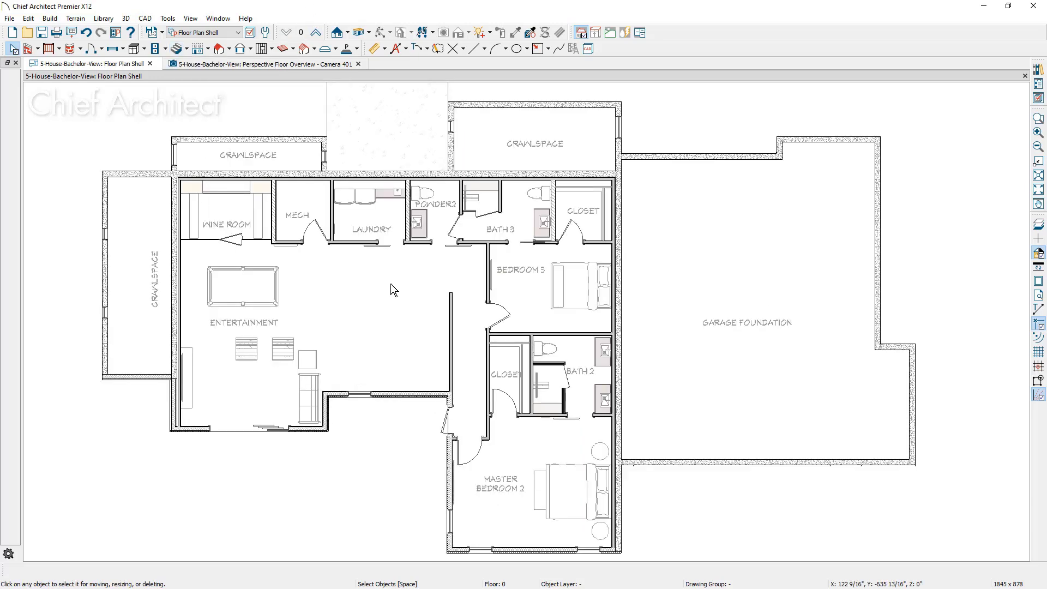
scroll(393, 286, up, 2)
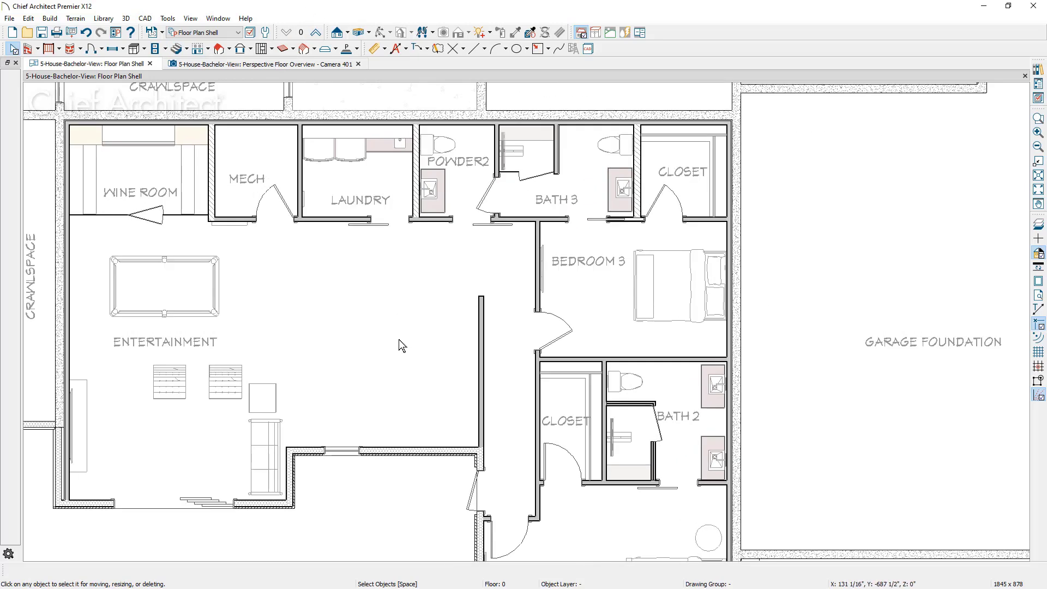
click(186, 49)
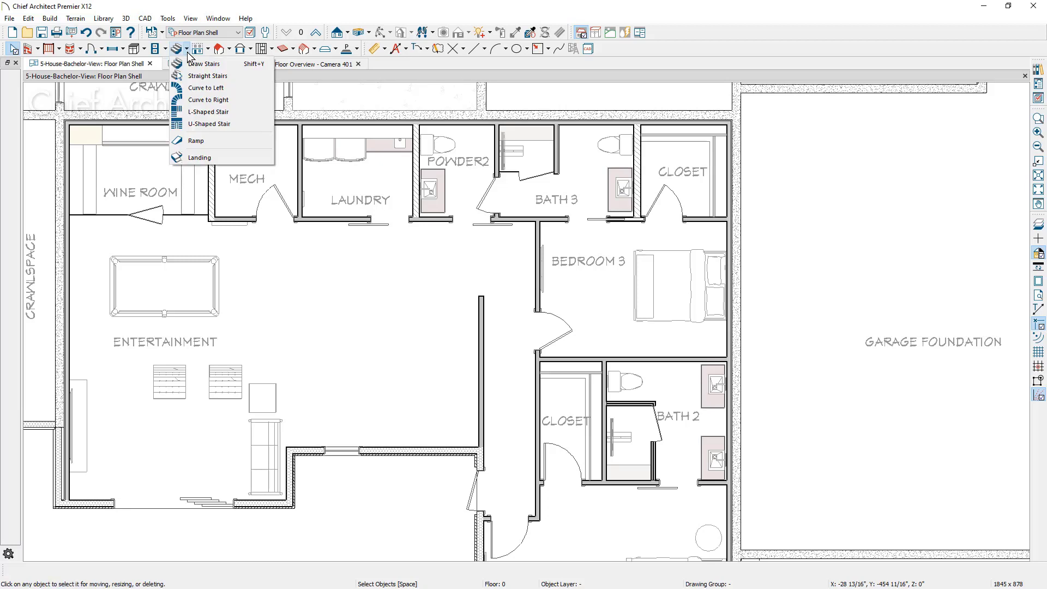
Step: Place an L-shaped stair with default settings against the Entertainment room's right wall
click(238, 111)
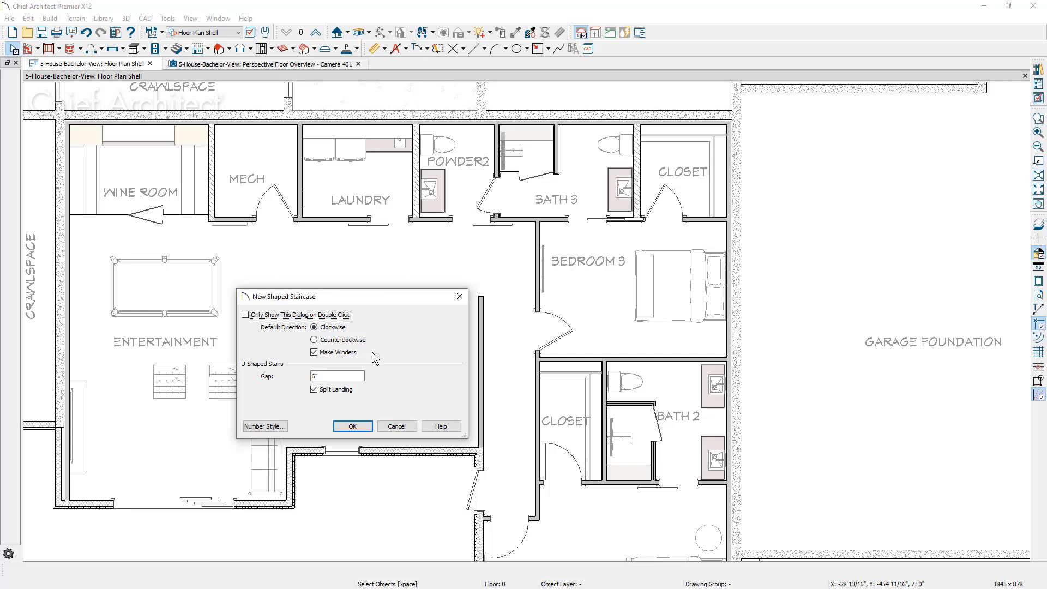
click(352, 426)
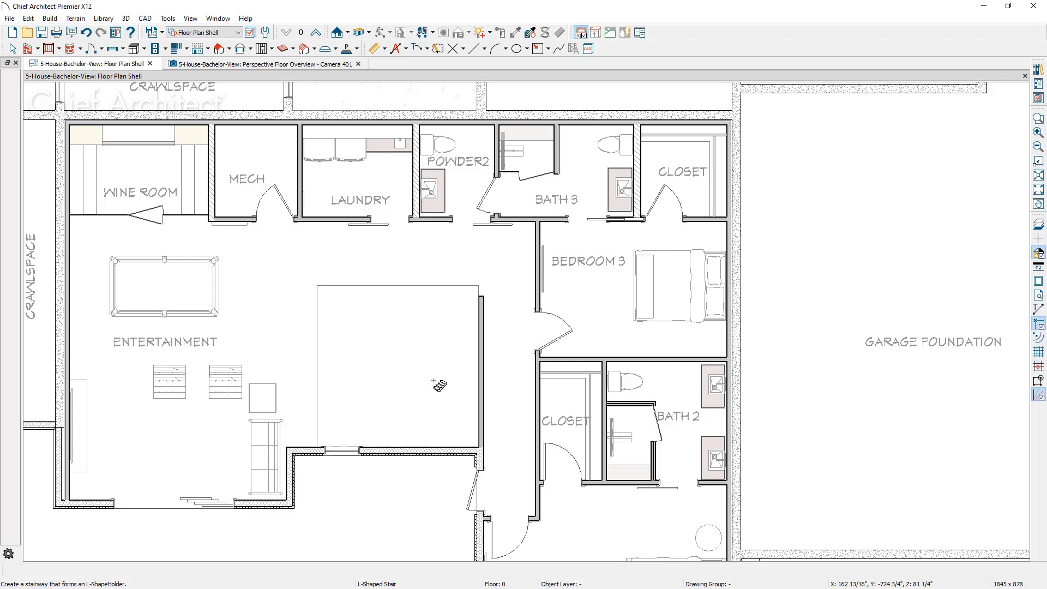
key(space)
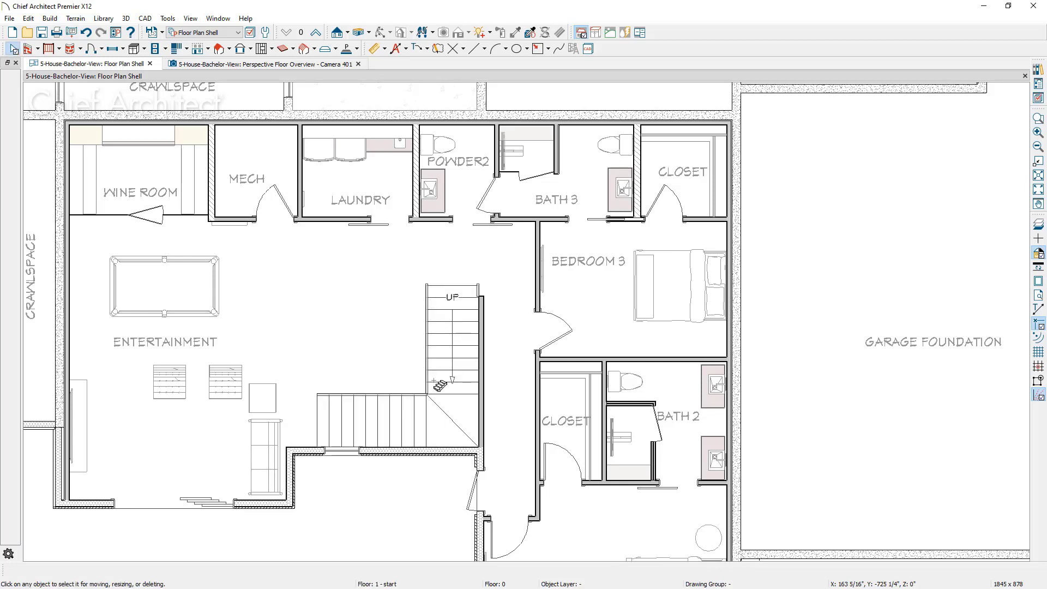
click(316, 34)
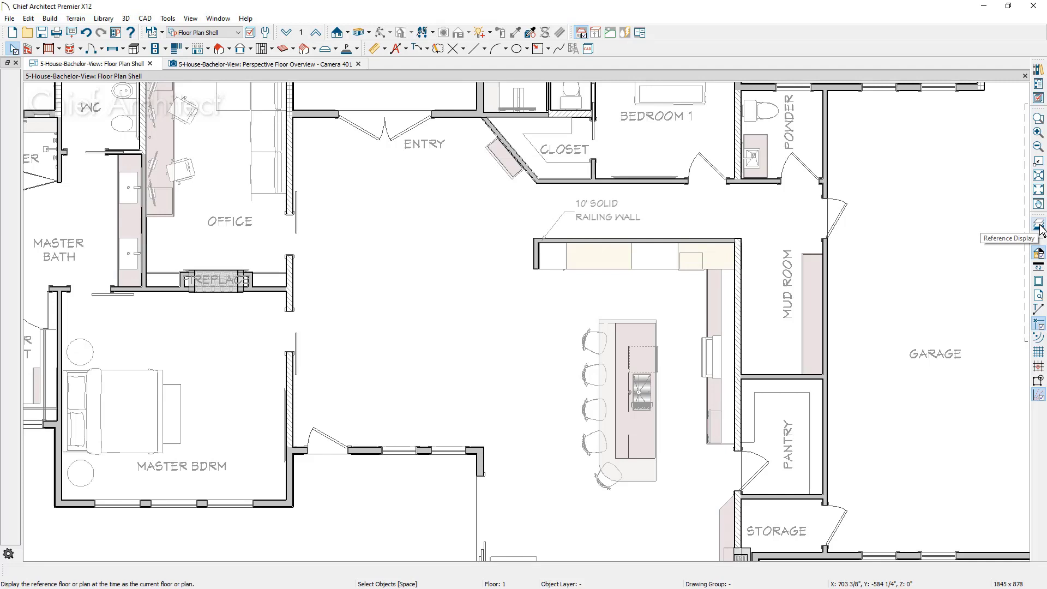
click(1039, 226)
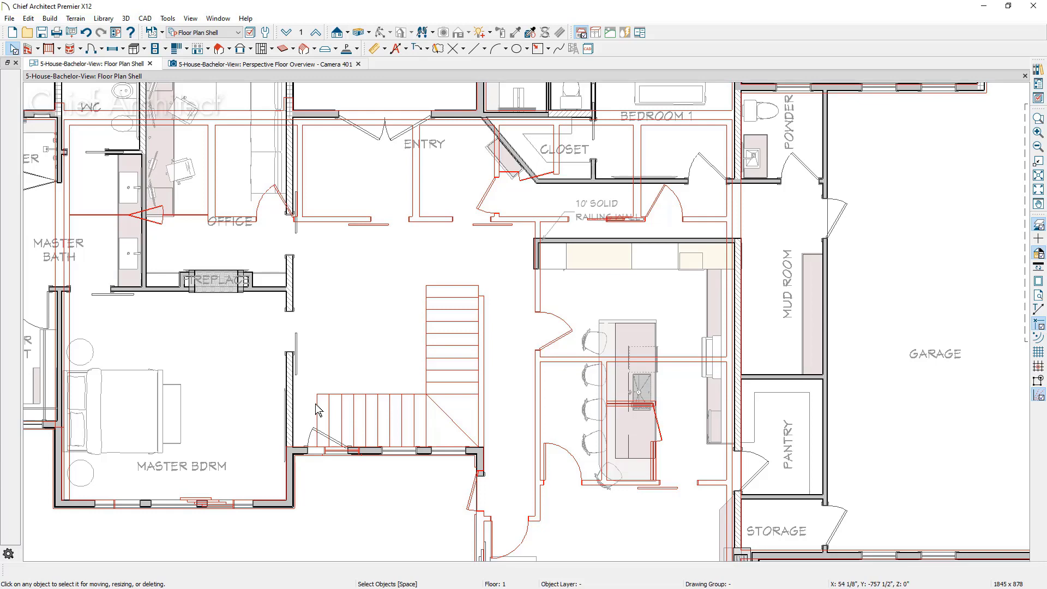
click(286, 32)
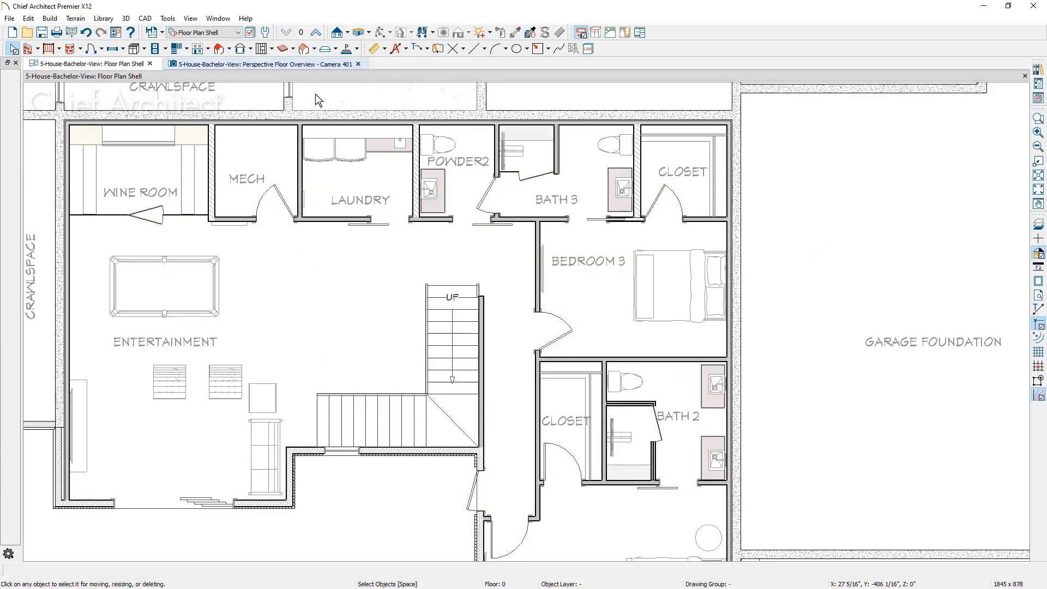
Step: Delete the L-shaped staircase and choose the U-Shaped Stair tool
click(453, 390)
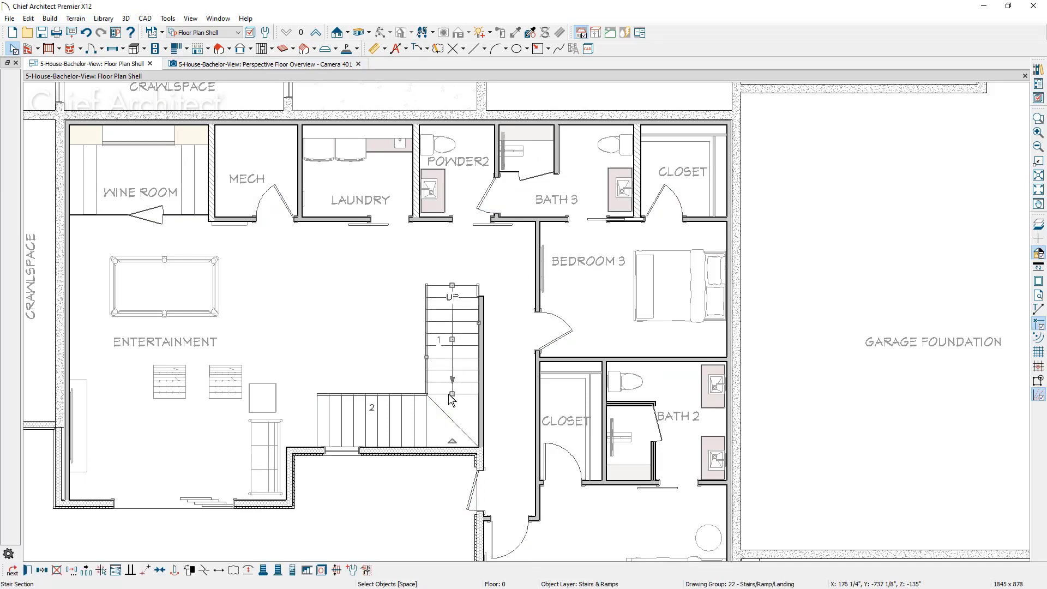
key(Delete)
click(187, 49)
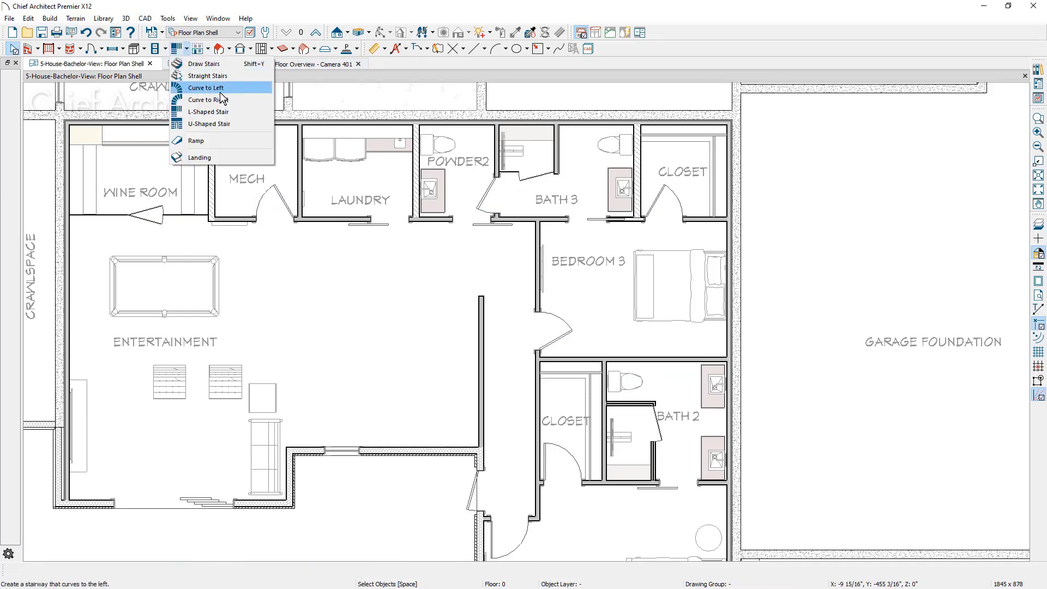
click(247, 119)
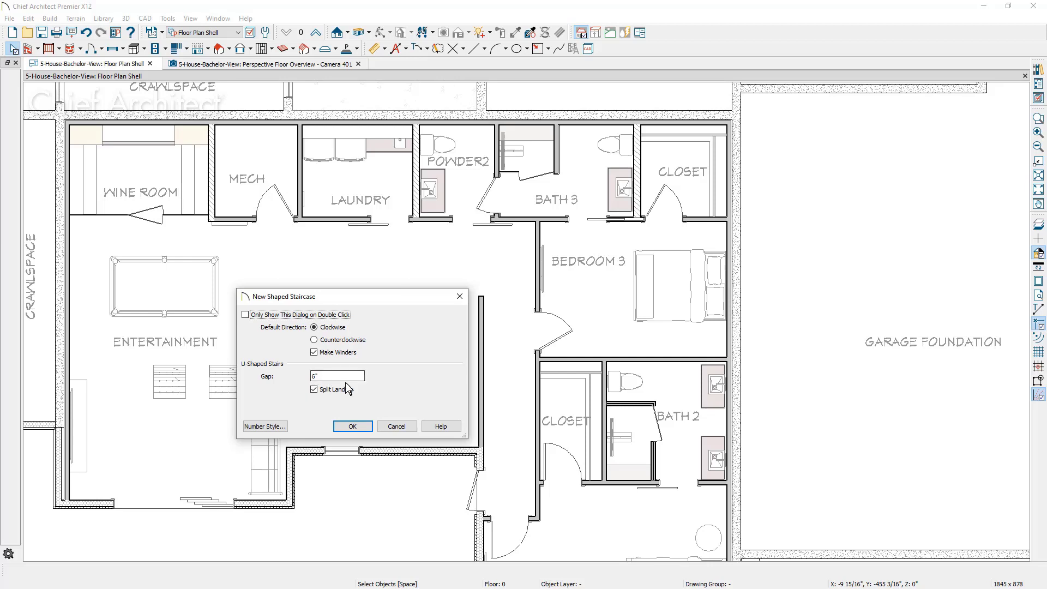
Step: Set the flight gap to 4 and place the U-shaped stair in the Entertainment room
double_click(333, 377)
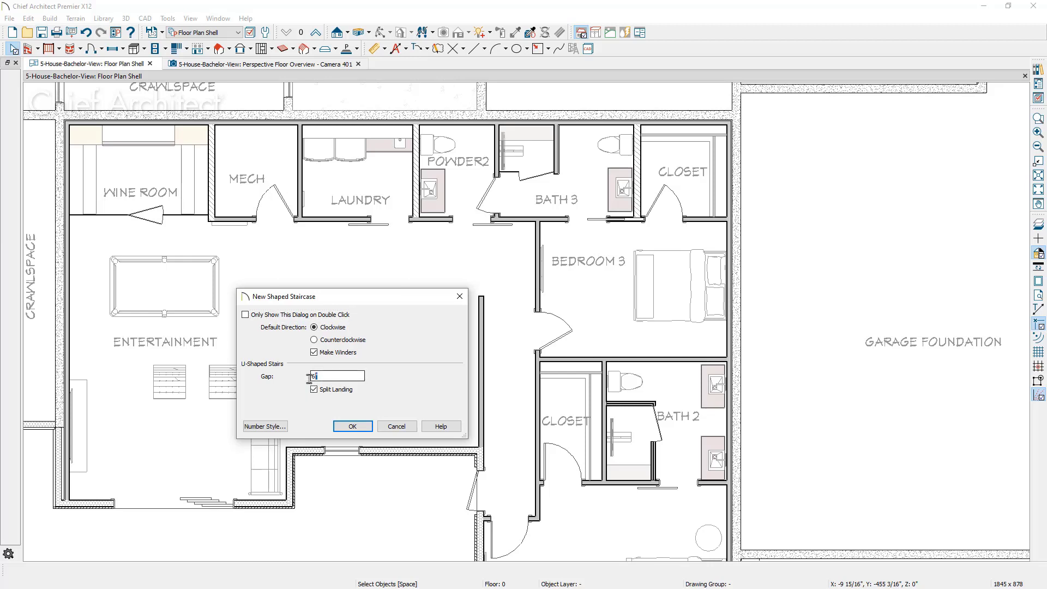
text(4)
click(352, 426)
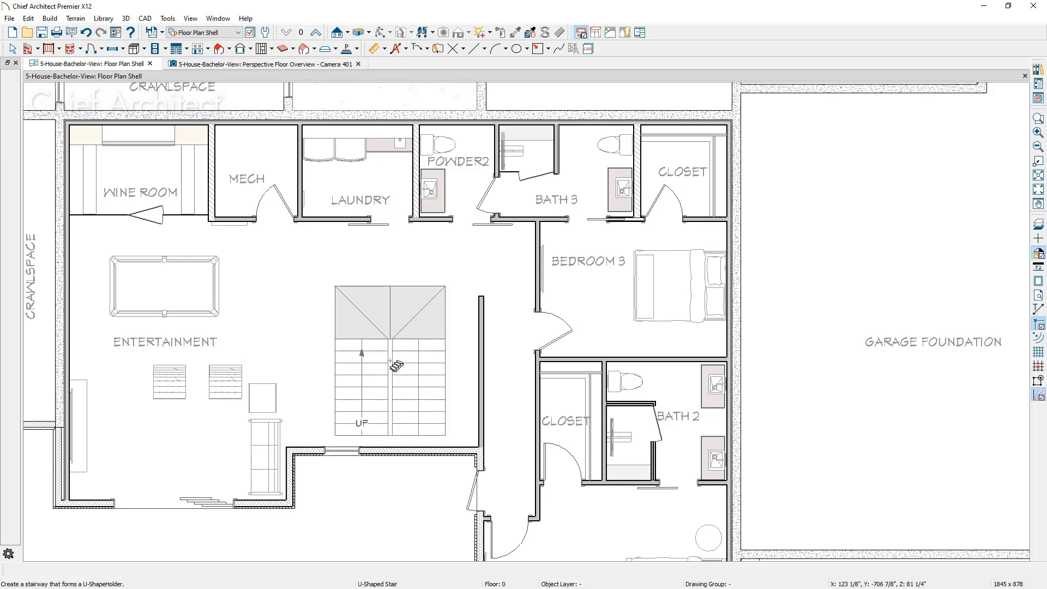
key(alt)
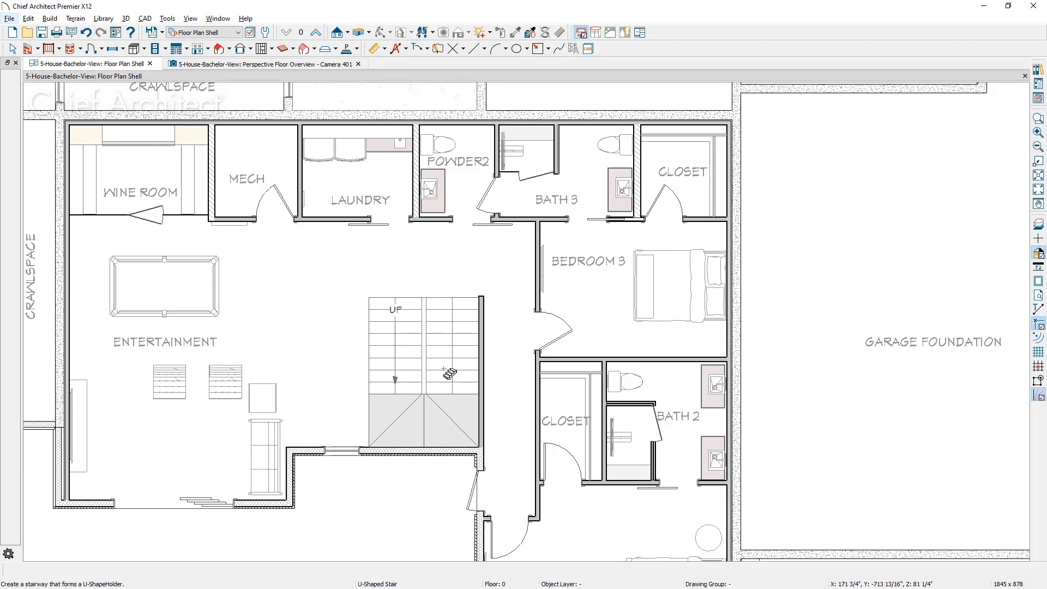
click(450, 374)
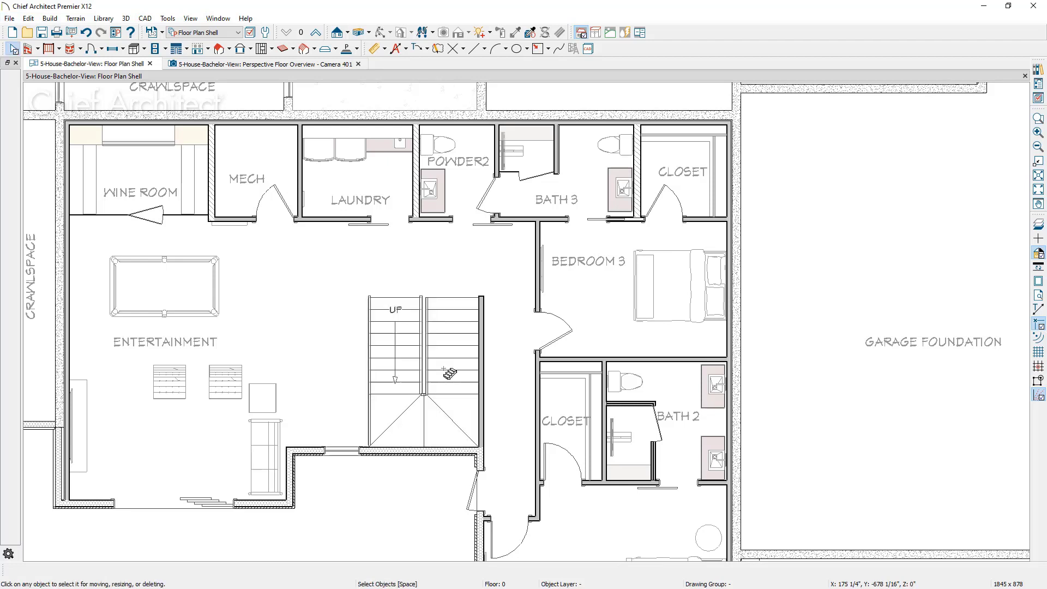
Step: Orbit and zoom the Perspective Floor Overview onto the U-shaped stair and its black railings
click(322, 68)
drag(568, 350, 451, 316)
scroll(460, 288, up, 3)
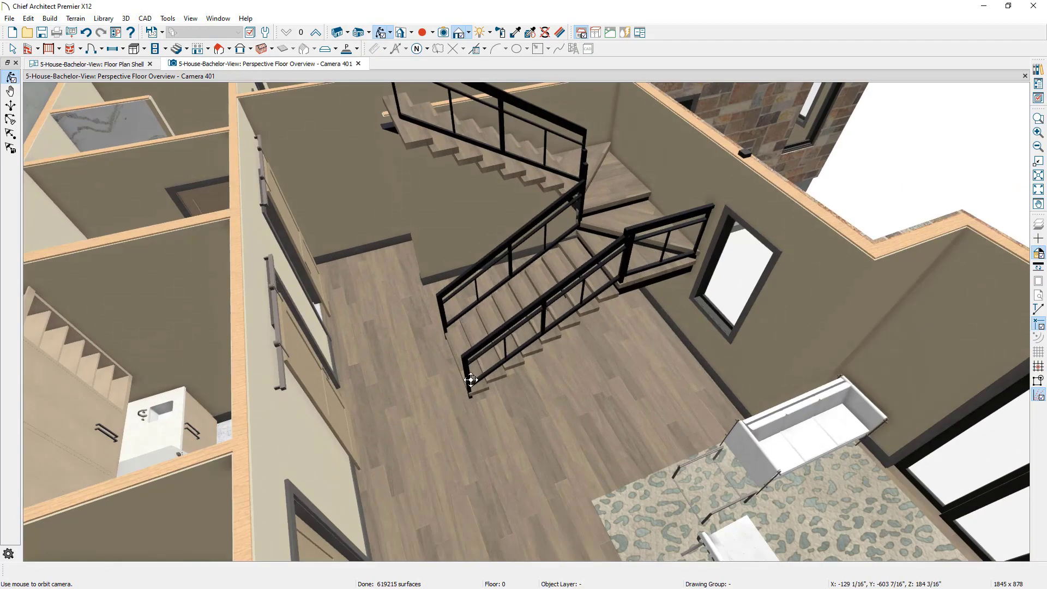
drag(478, 398, 566, 369)
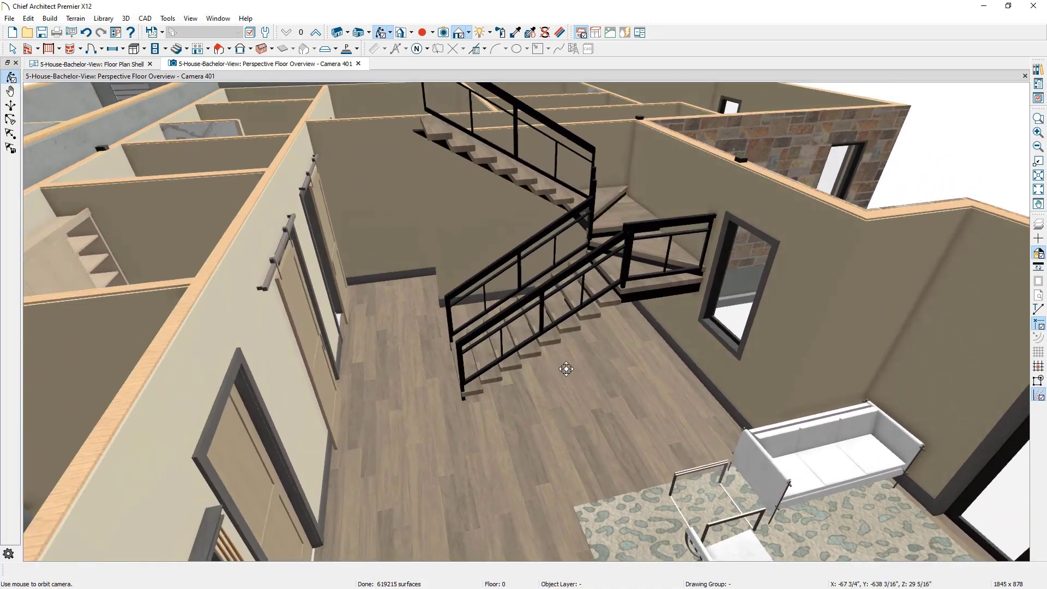
scroll(567, 367, up, 3)
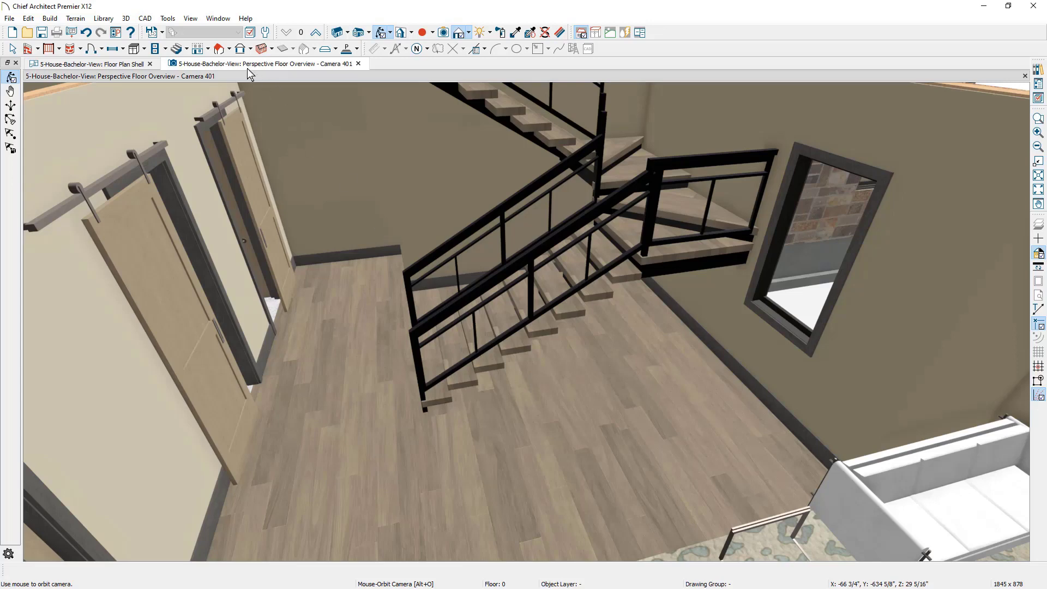
Step: Tile plan beside 3D view, then draw a straight interior wall along the stair's left edge, nudged left
click(216, 19)
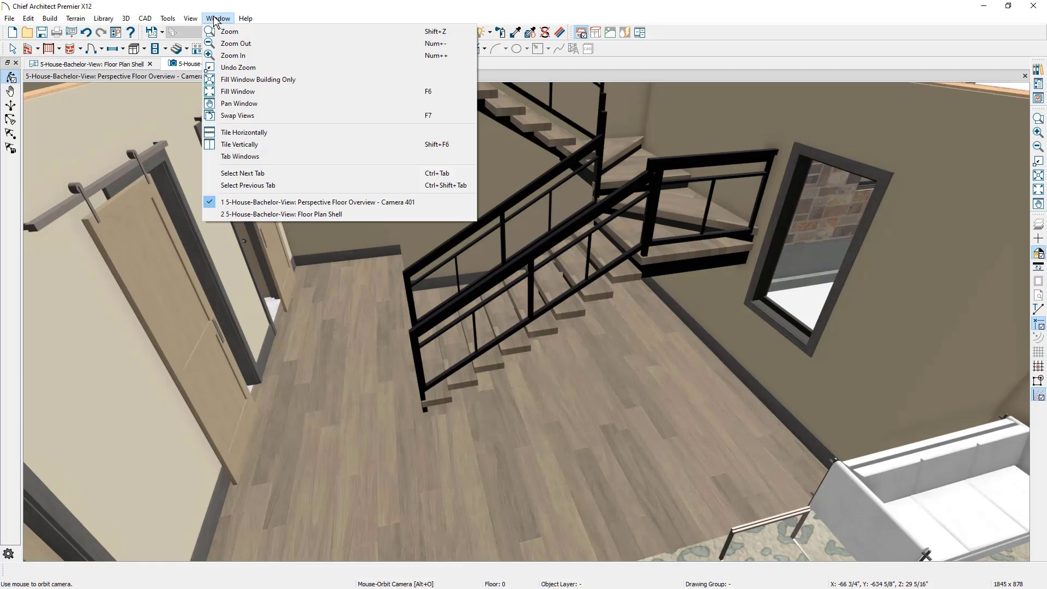
click(314, 145)
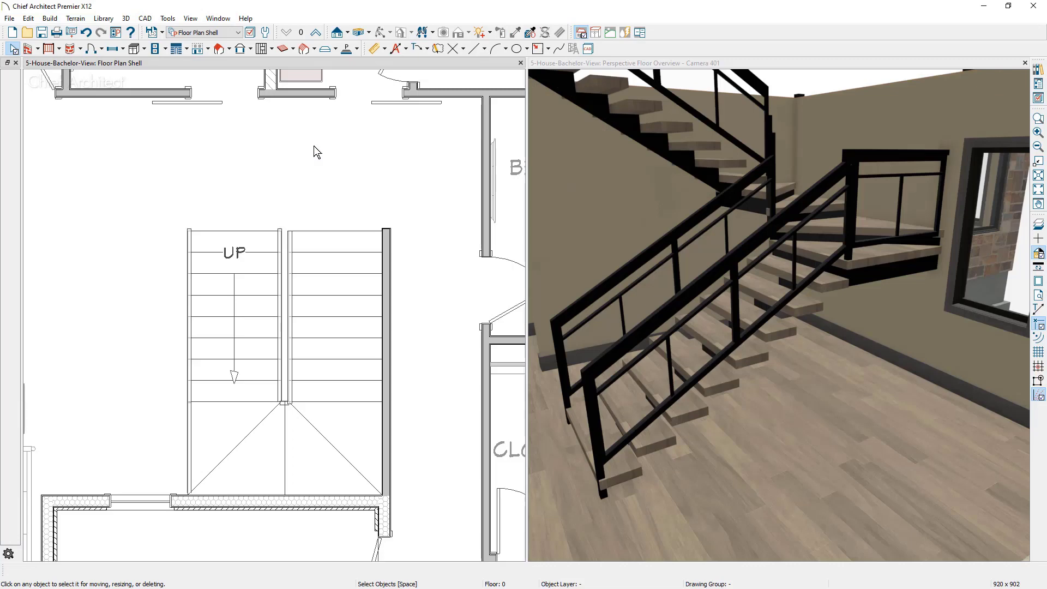
click(38, 48)
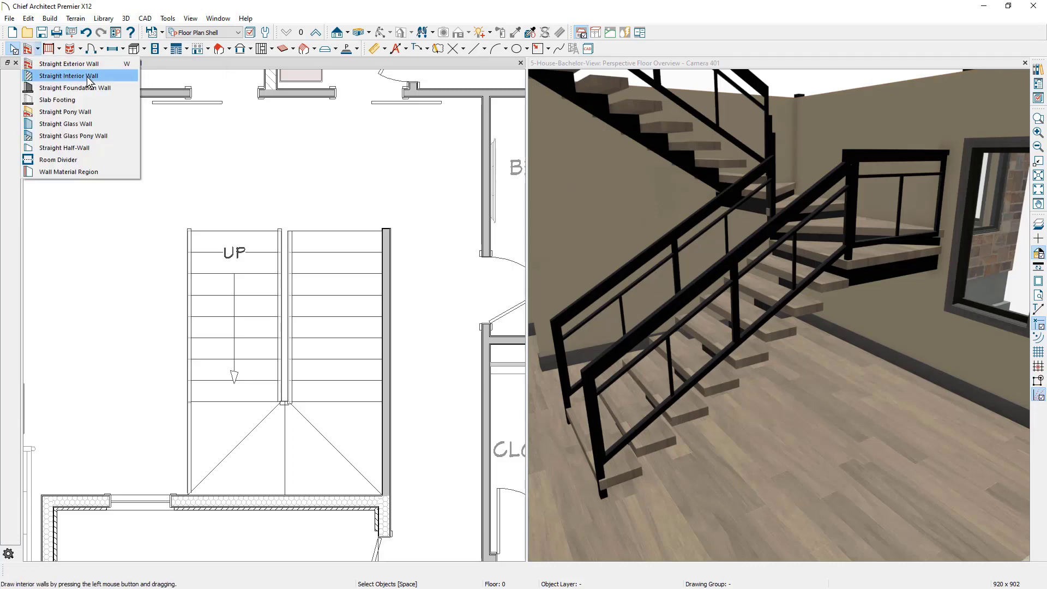
click(116, 81)
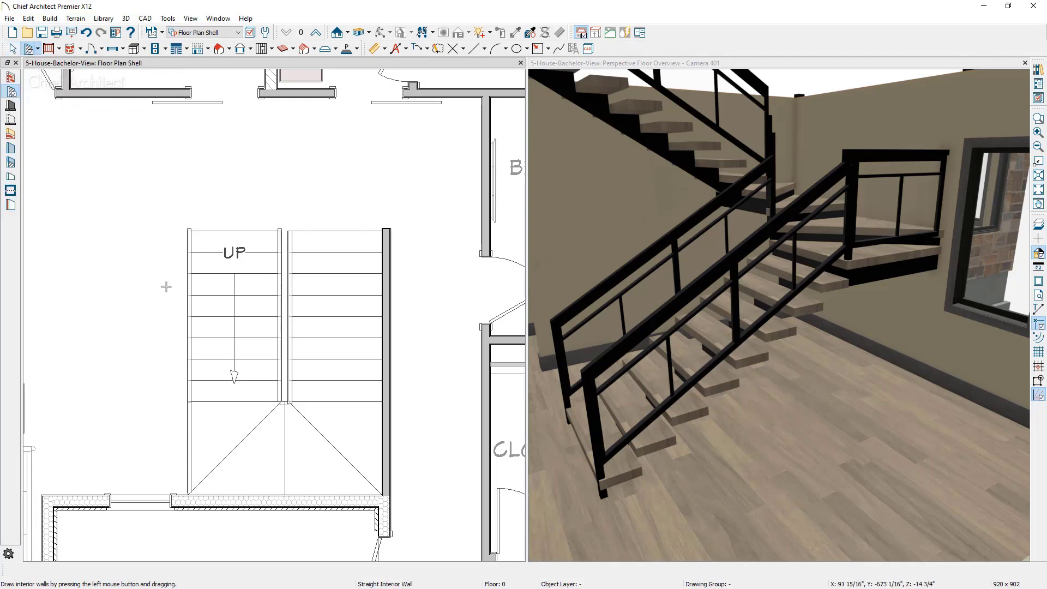
drag(200, 266, 193, 493)
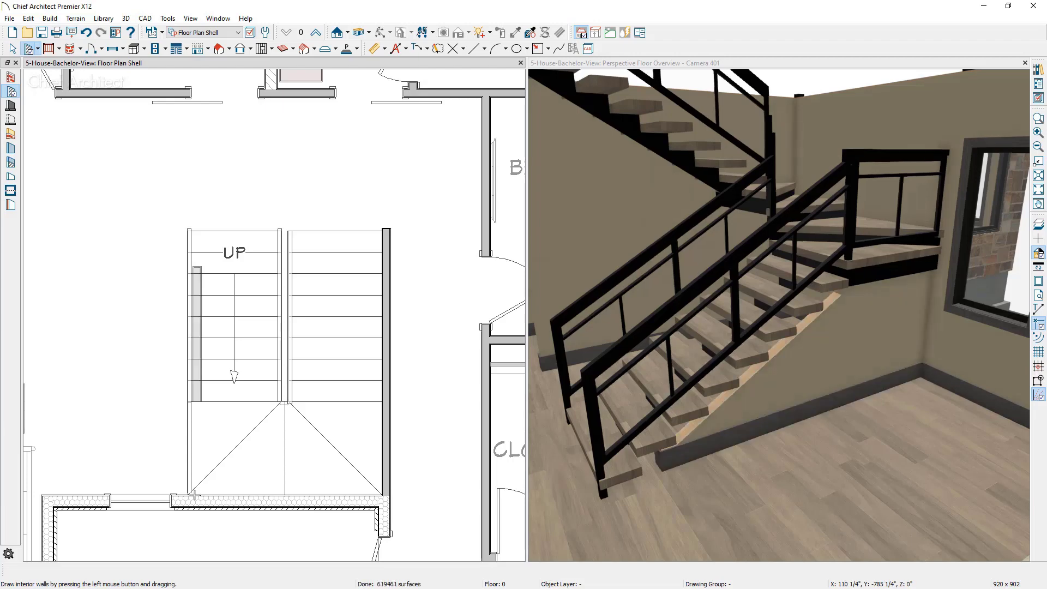
click(200, 335)
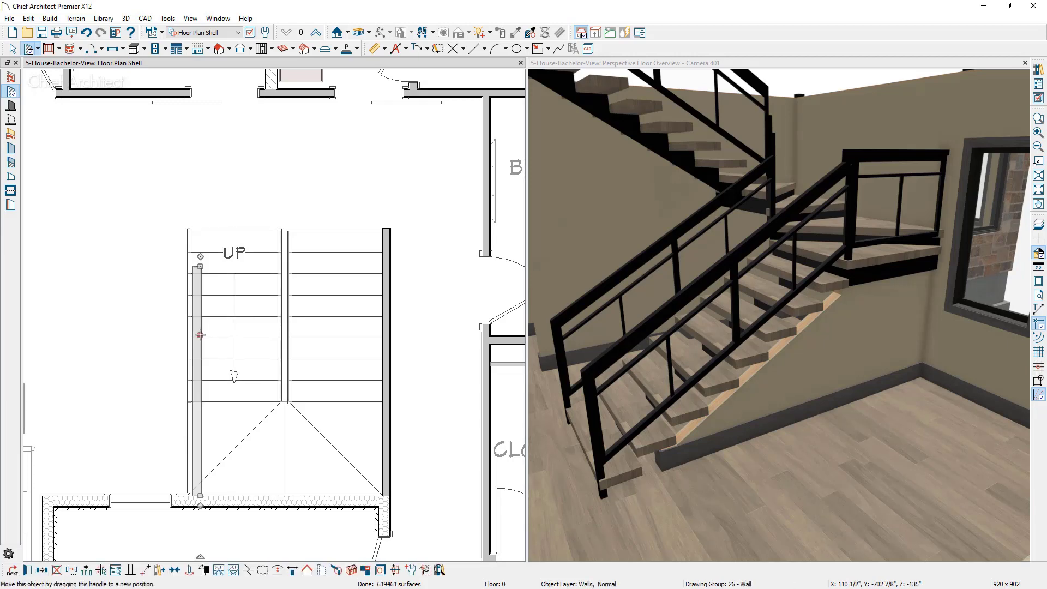
drag(200, 335, 199, 334)
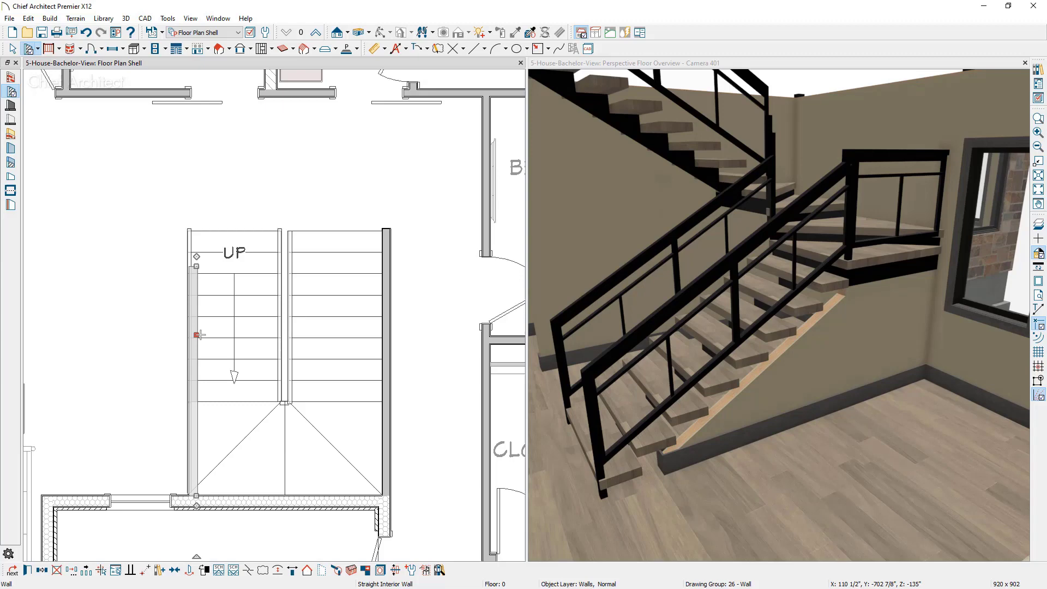
click(230, 325)
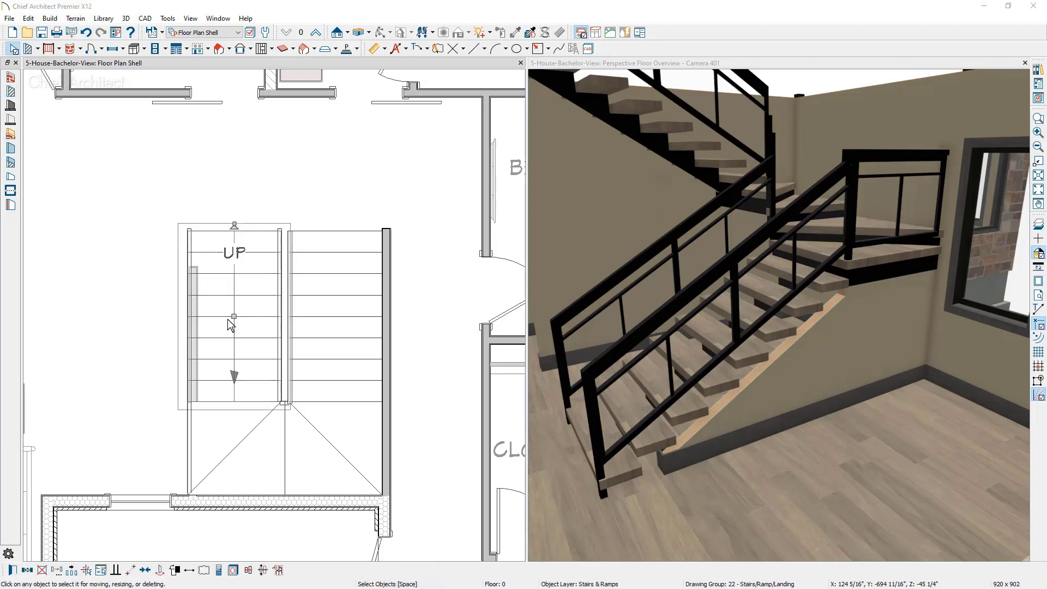
Step: Switch the lower stair run to closed risers, rotating the preview to check
double_click(230, 325)
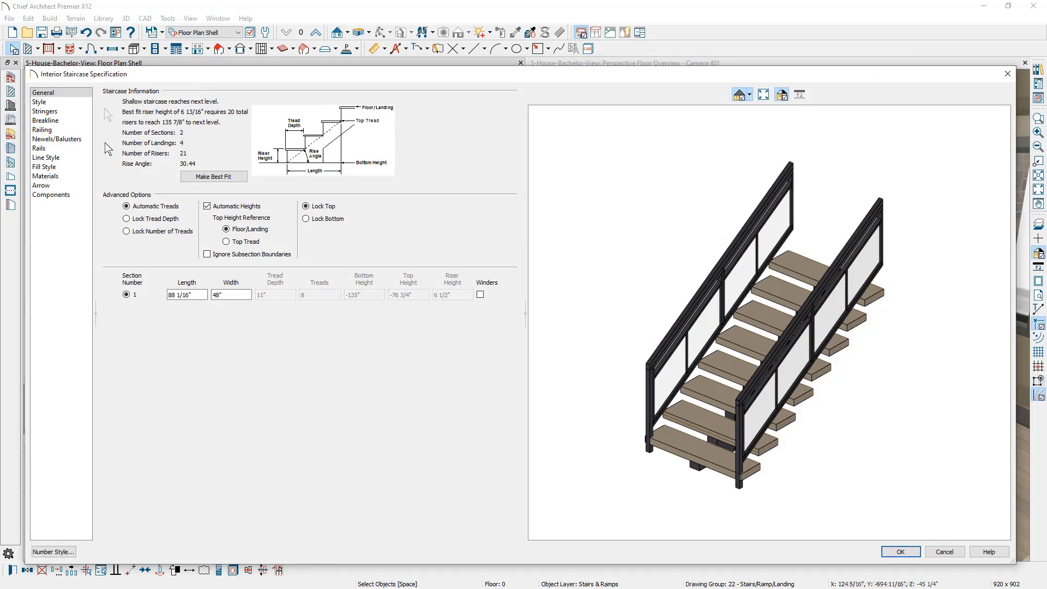
click(81, 103)
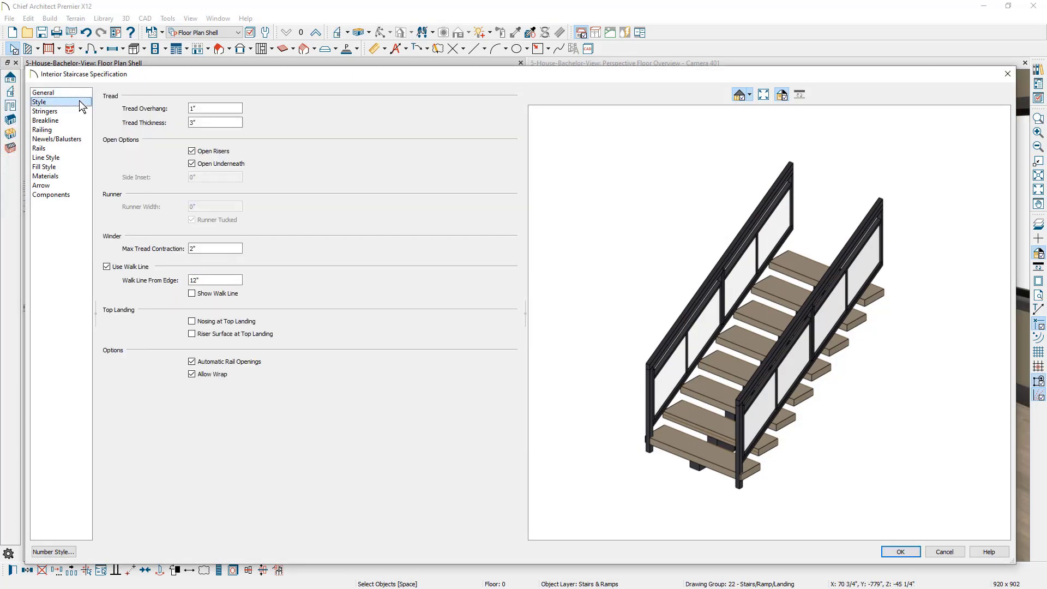
click(192, 151)
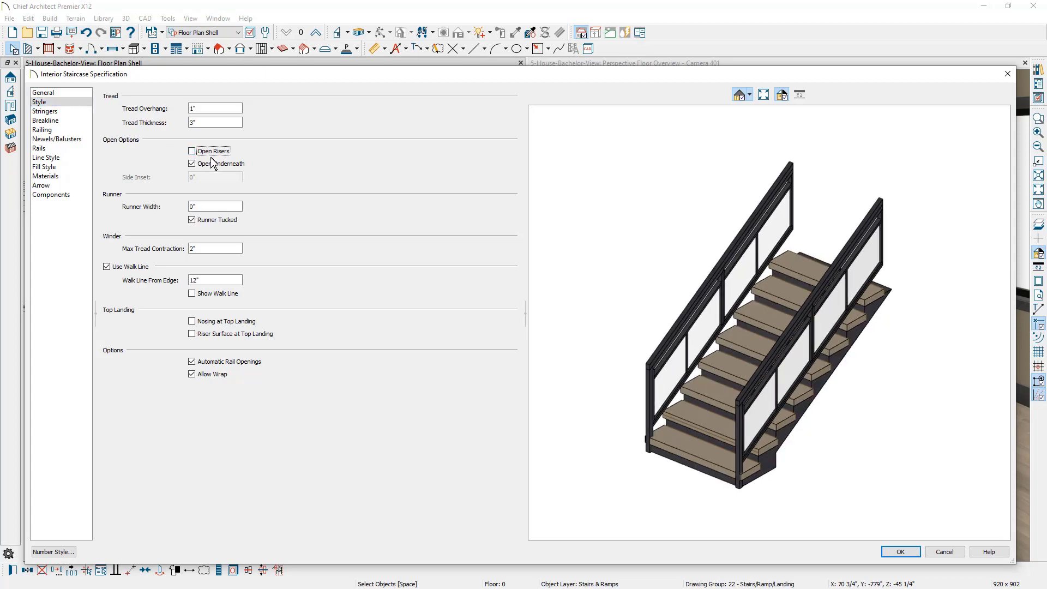
drag(875, 322, 1039, 312)
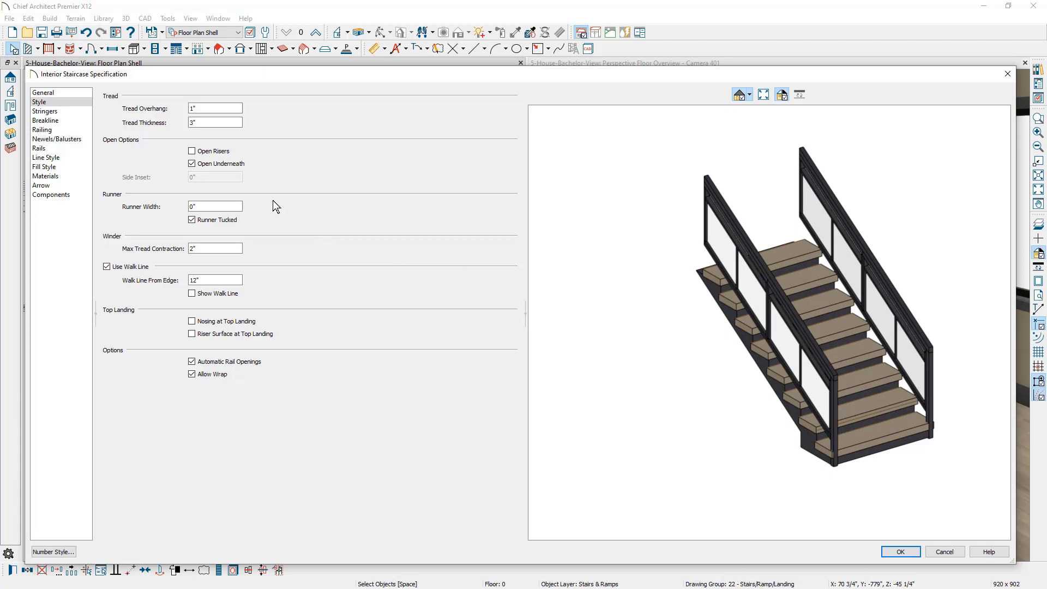
Step: Review the stringer, breakline, railing, newel/baluster and rail settings, leaving the breakline on
click(88, 112)
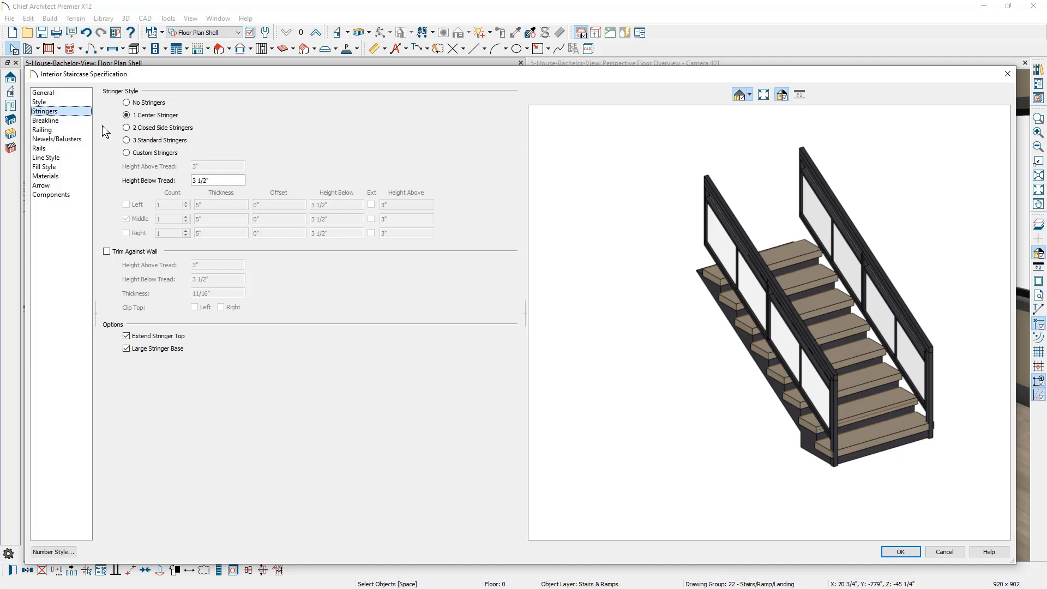
click(73, 124)
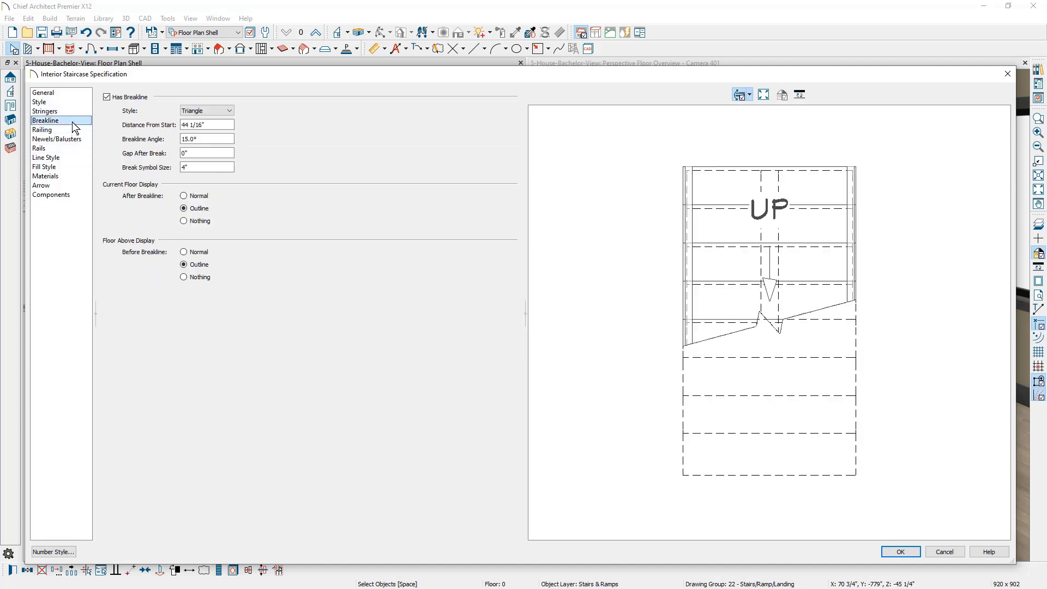
click(107, 97)
click(107, 97)
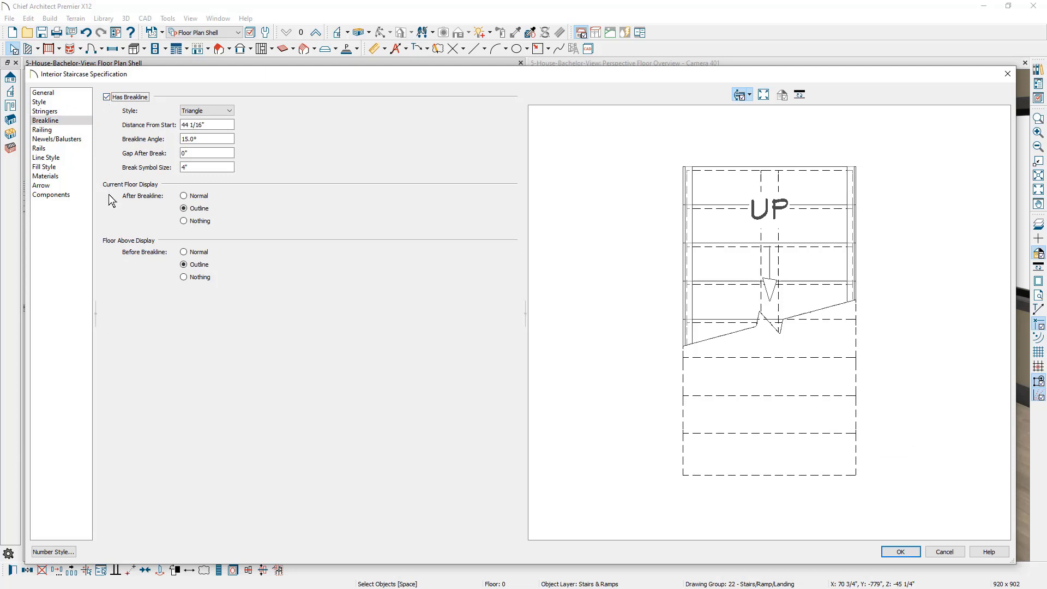
click(64, 130)
click(75, 140)
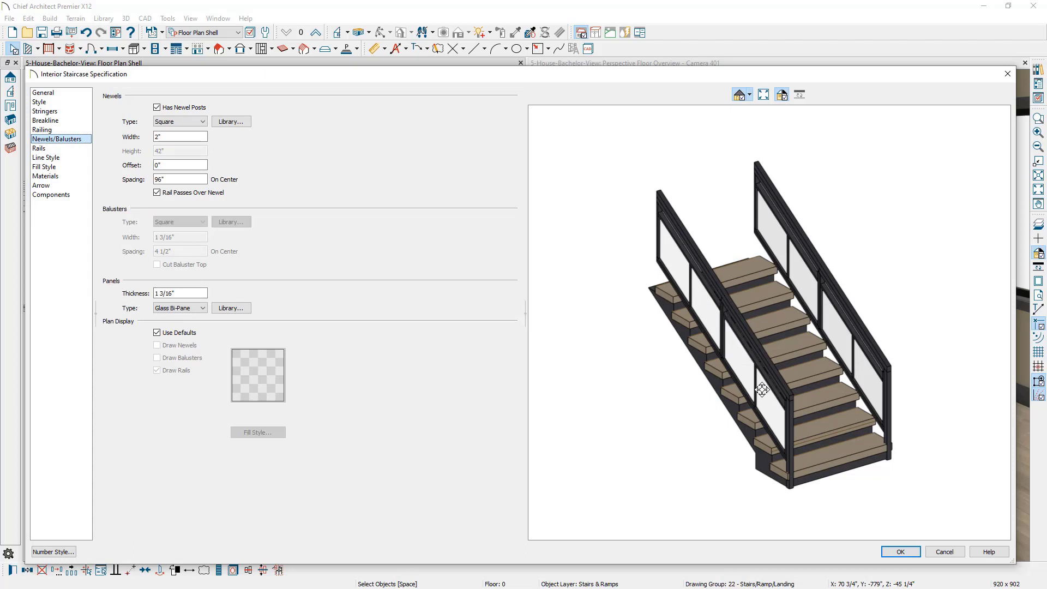
click(69, 151)
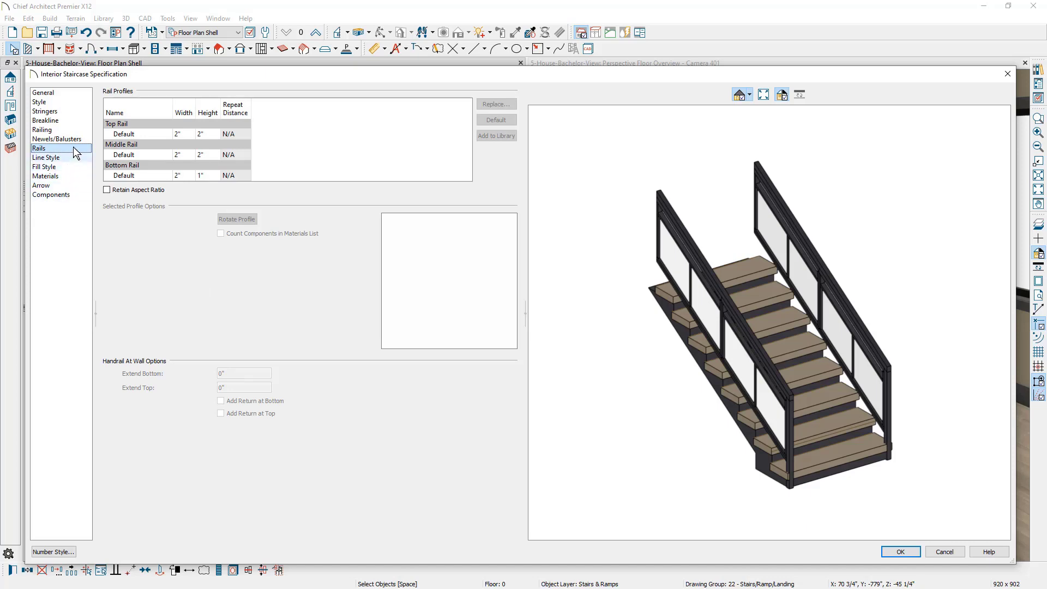
Step: On the General page, lock tread depth at 11" and turn Automatic Heights off and back on
click(78, 95)
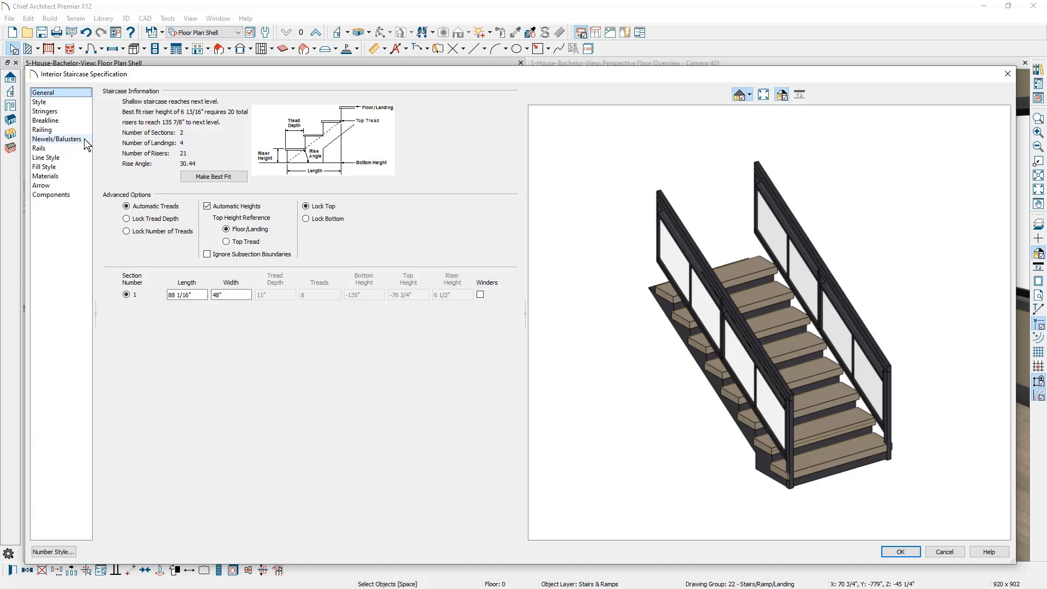
click(126, 219)
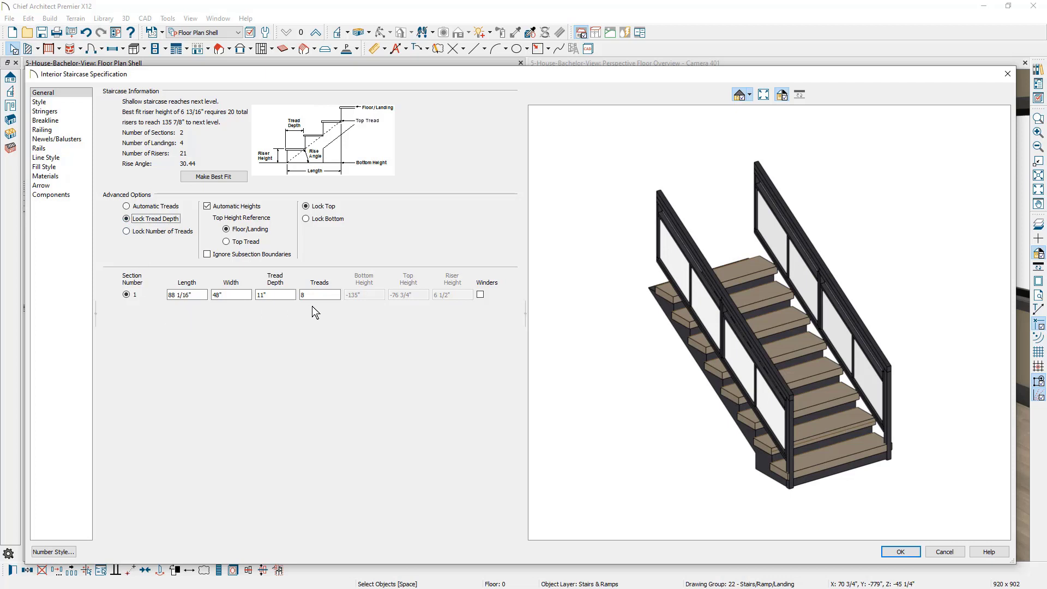
click(207, 207)
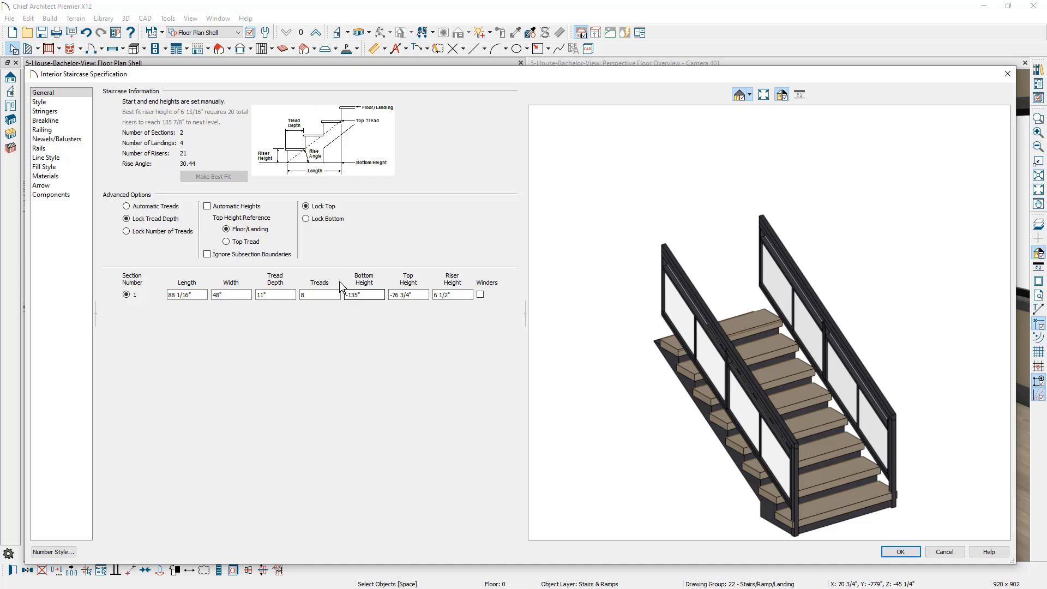
click(208, 207)
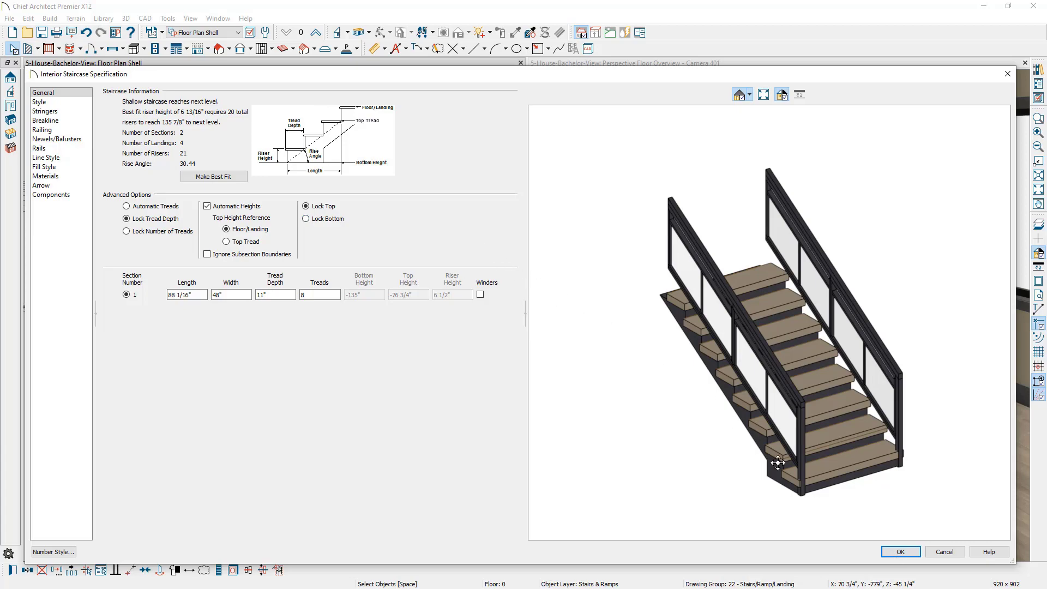
Step: Apply the staircase settings and drag the stair-side wall further left
click(914, 555)
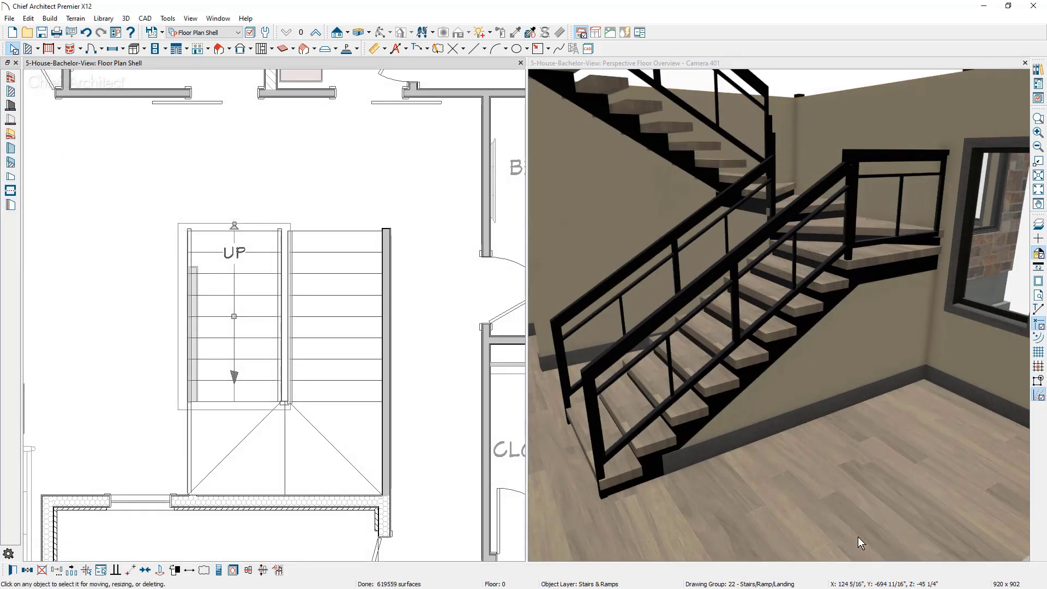
click(195, 348)
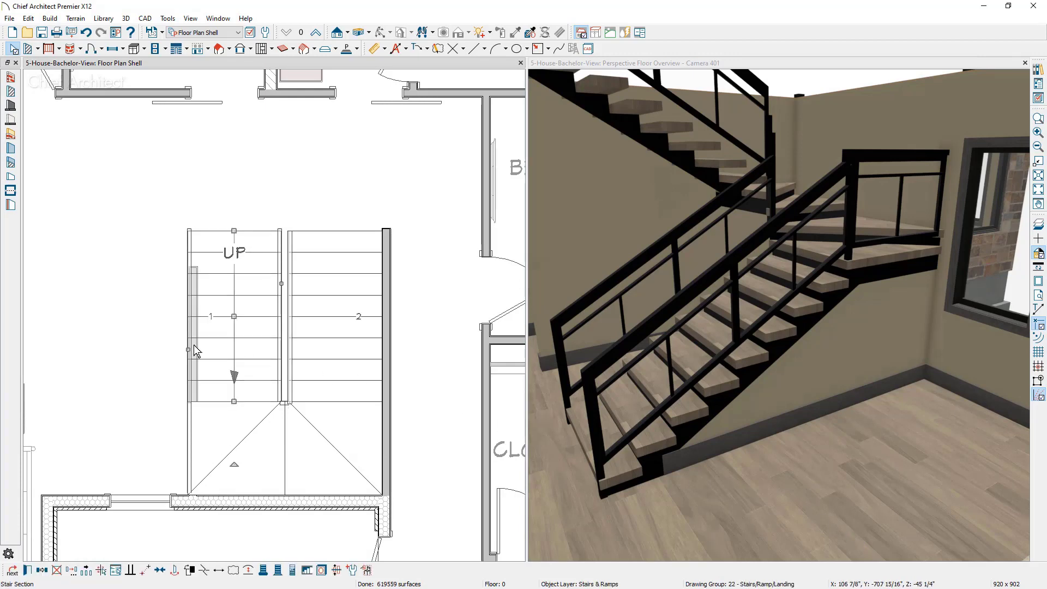
click(195, 349)
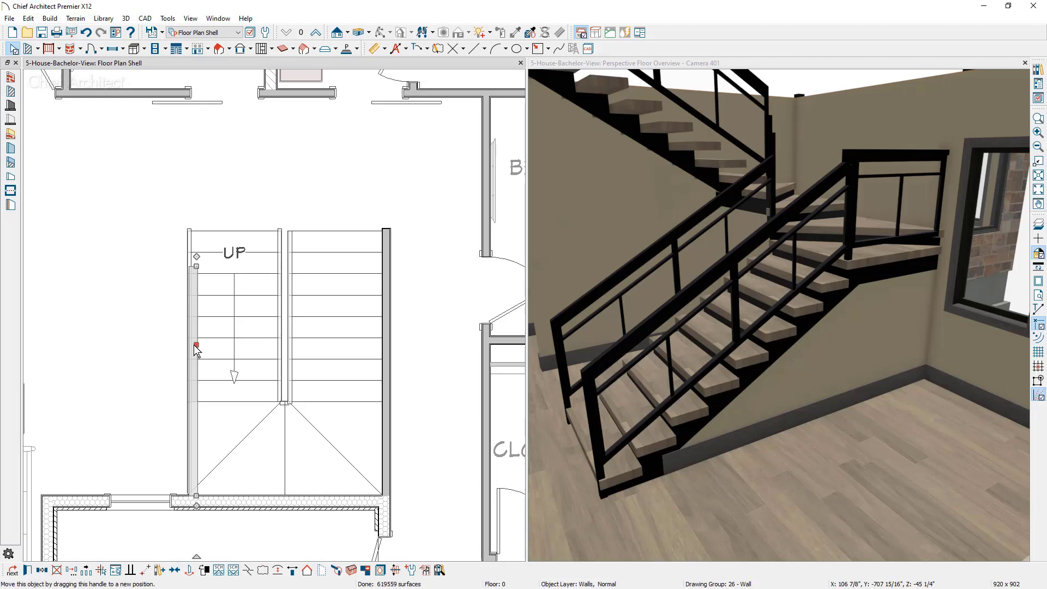
drag(196, 349, 186, 349)
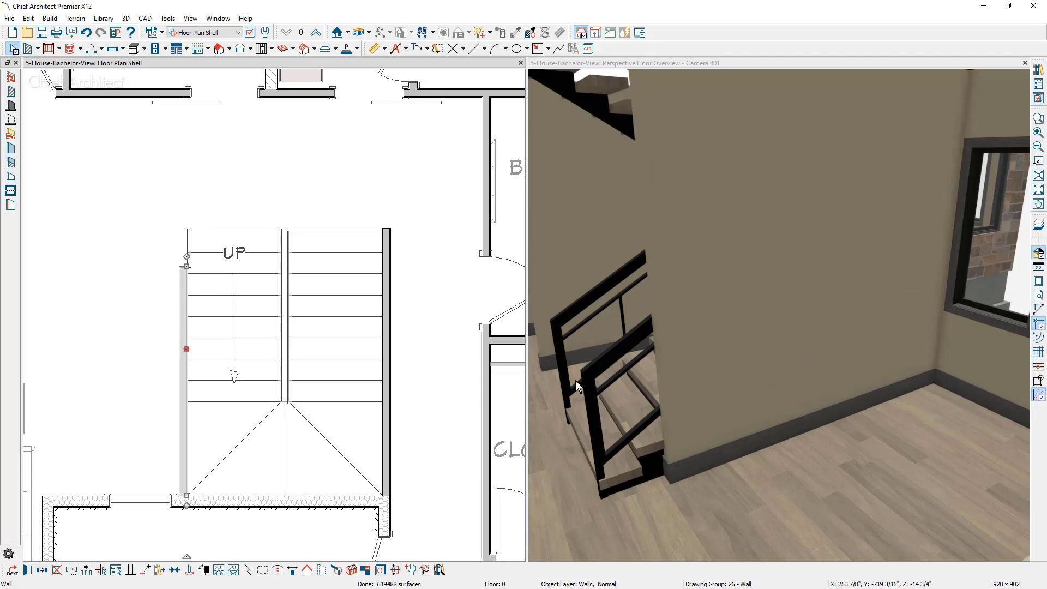
Step: Orbit the 3D view to inspect the stairs, then reselect the stair-side wall in plan
drag(629, 446, 707, 443)
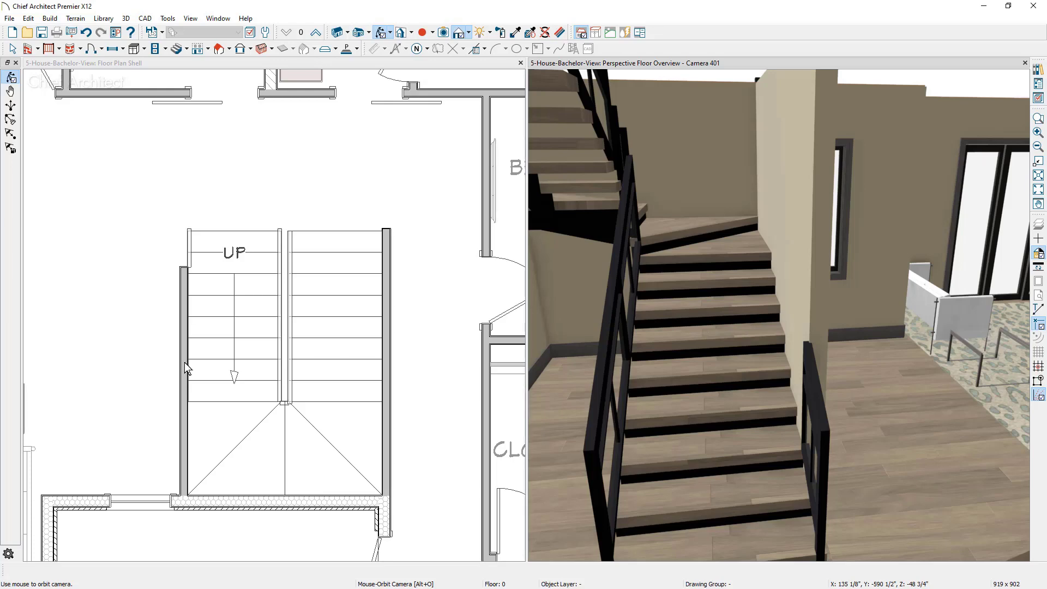
click(156, 315)
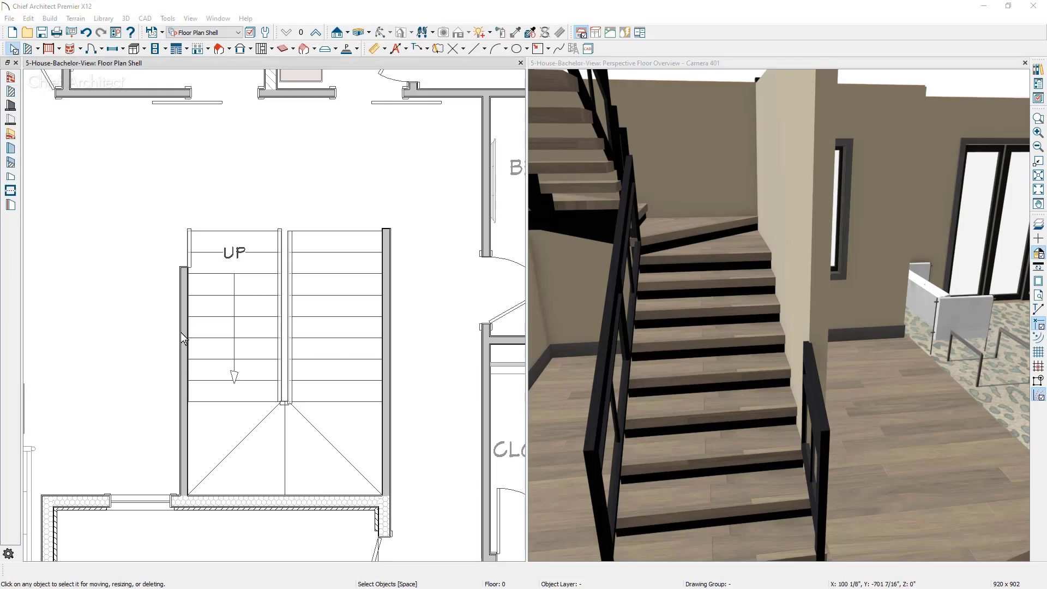
click(176, 332)
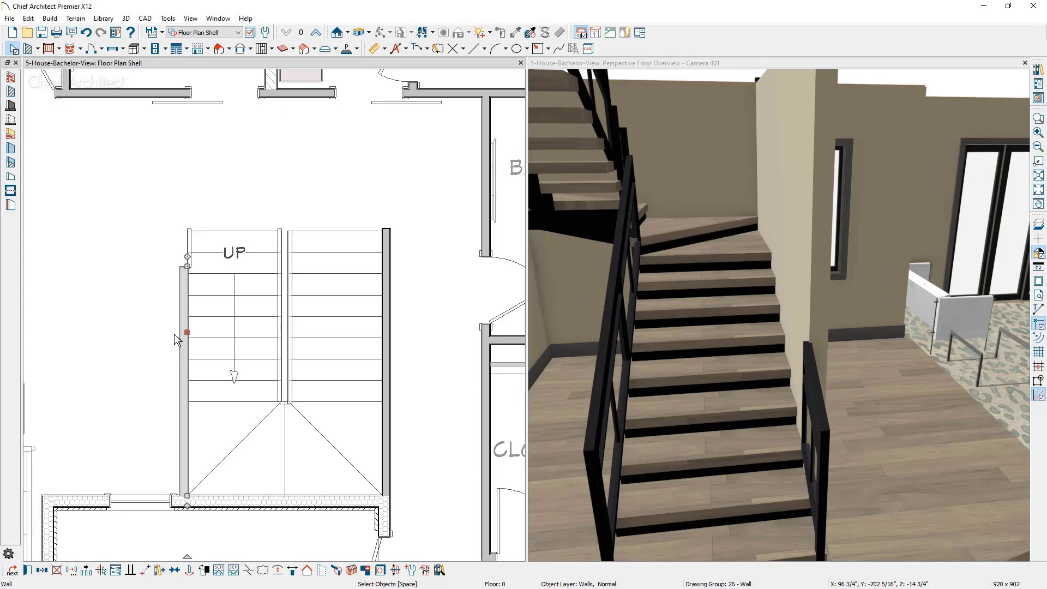
Step: Give the stair-side wall a railing with a pony wall below, entering 1 for height off floor
double_click(175, 334)
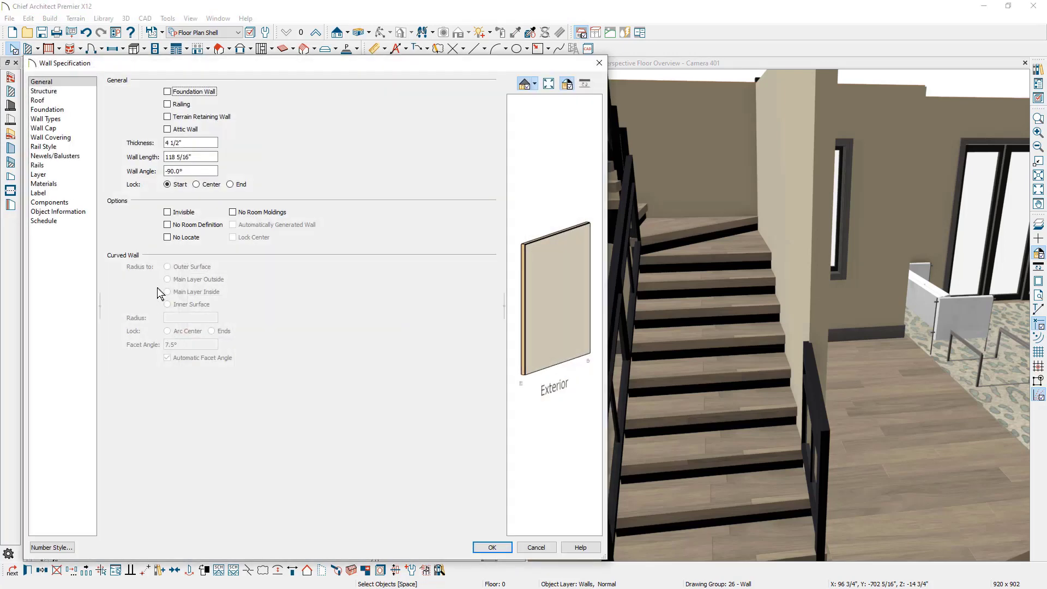
click(168, 104)
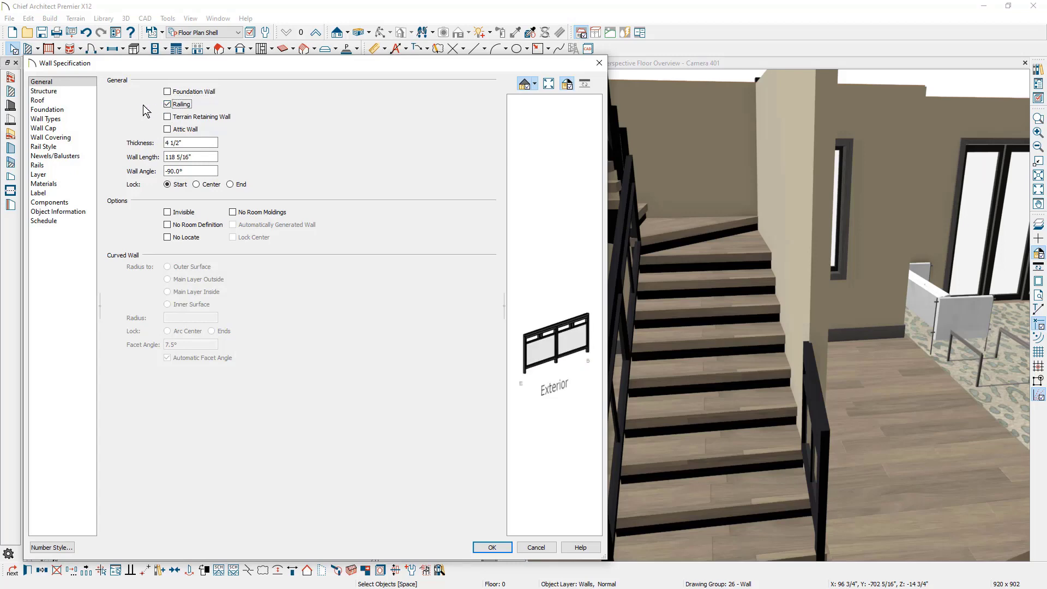
click(89, 120)
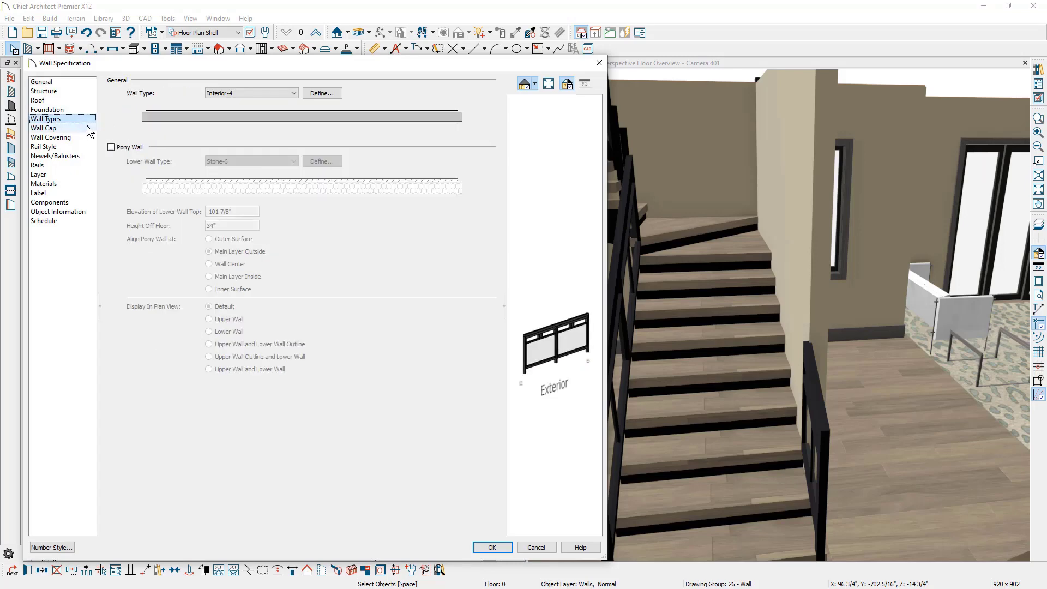
click(112, 149)
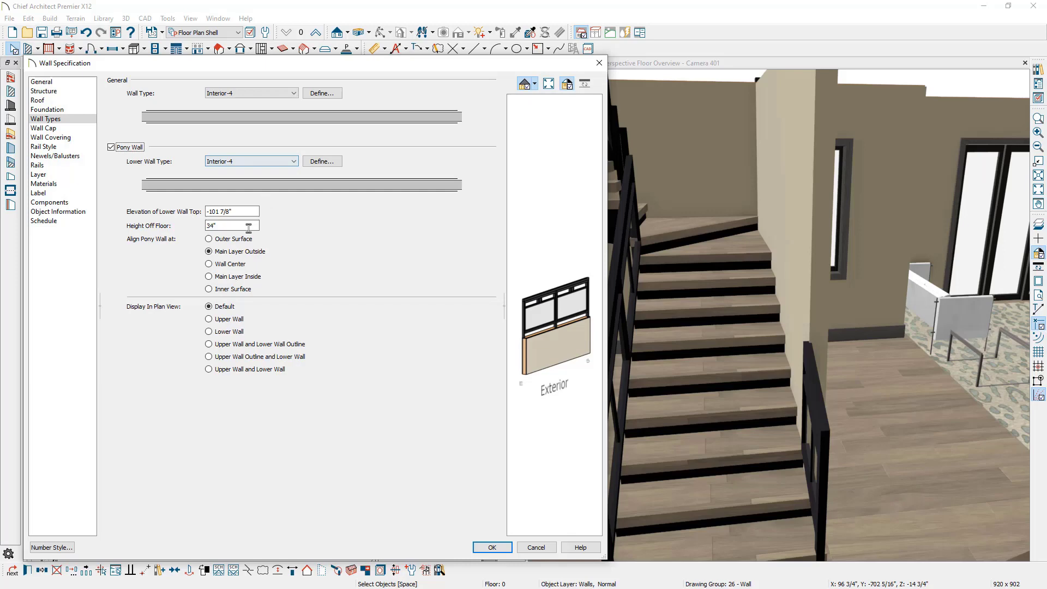
click(229, 226)
text(12)
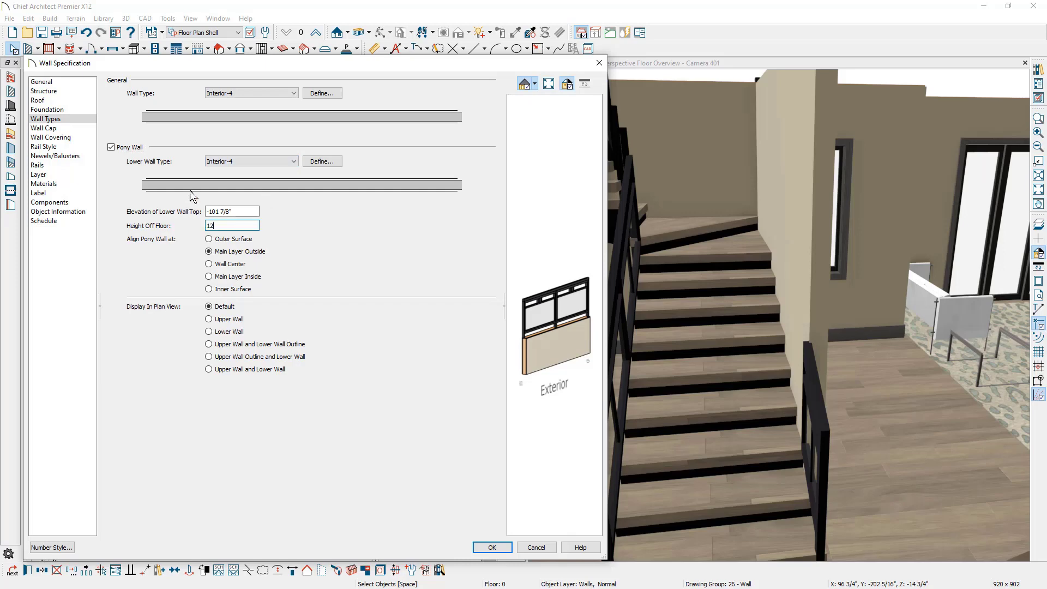
Step: Set the wall type to Interior Railing and make its rail follow the stairs
click(265, 96)
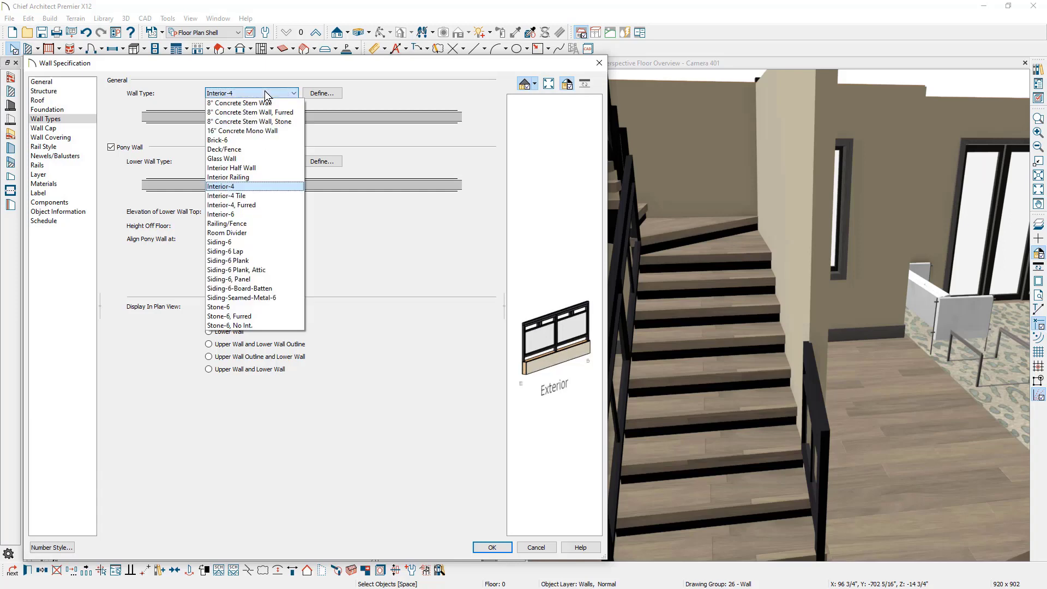
click(271, 177)
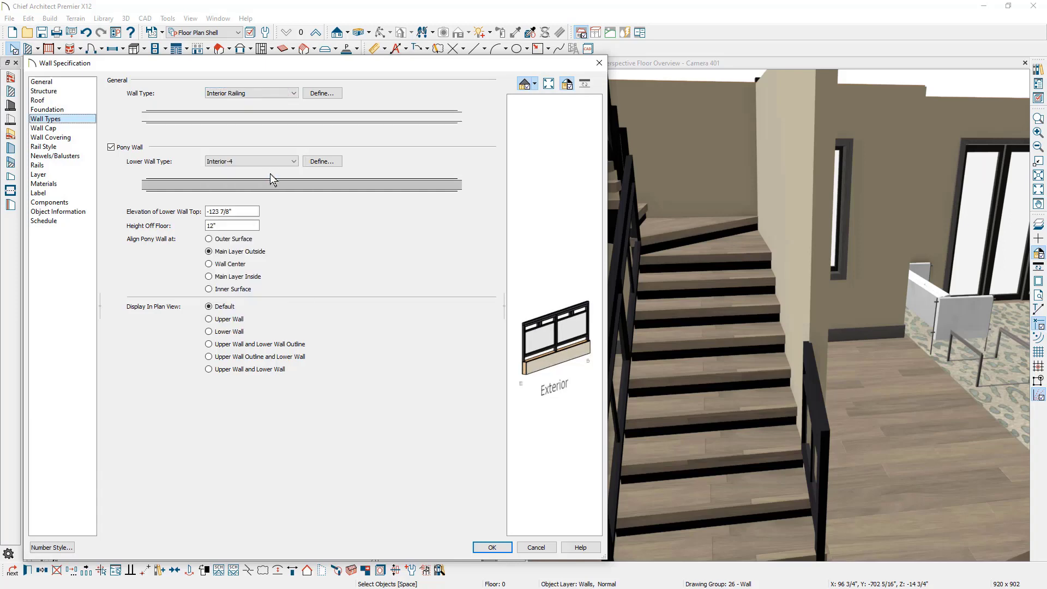
click(74, 149)
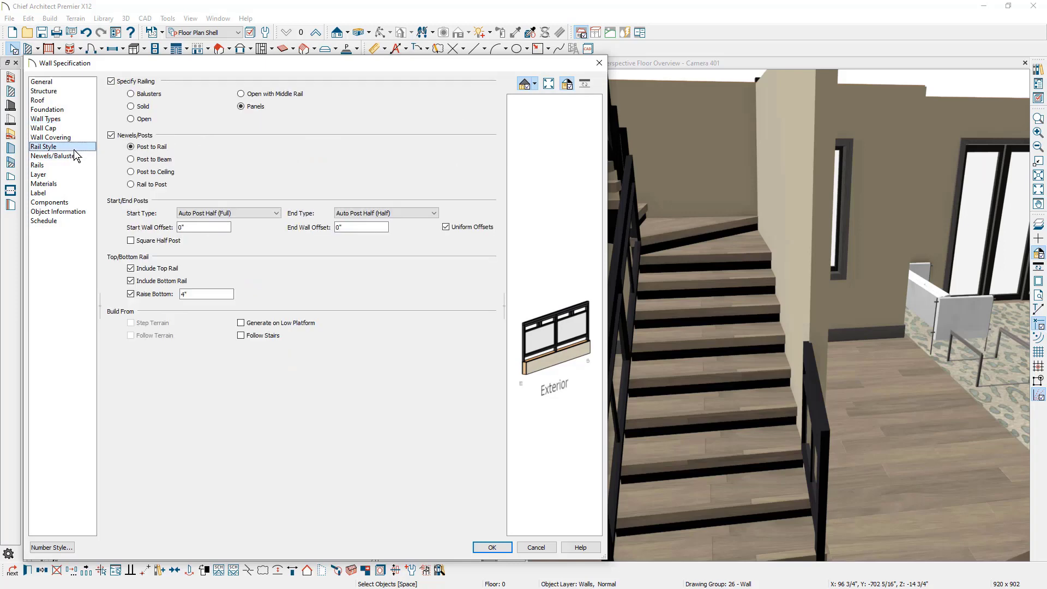
click(241, 337)
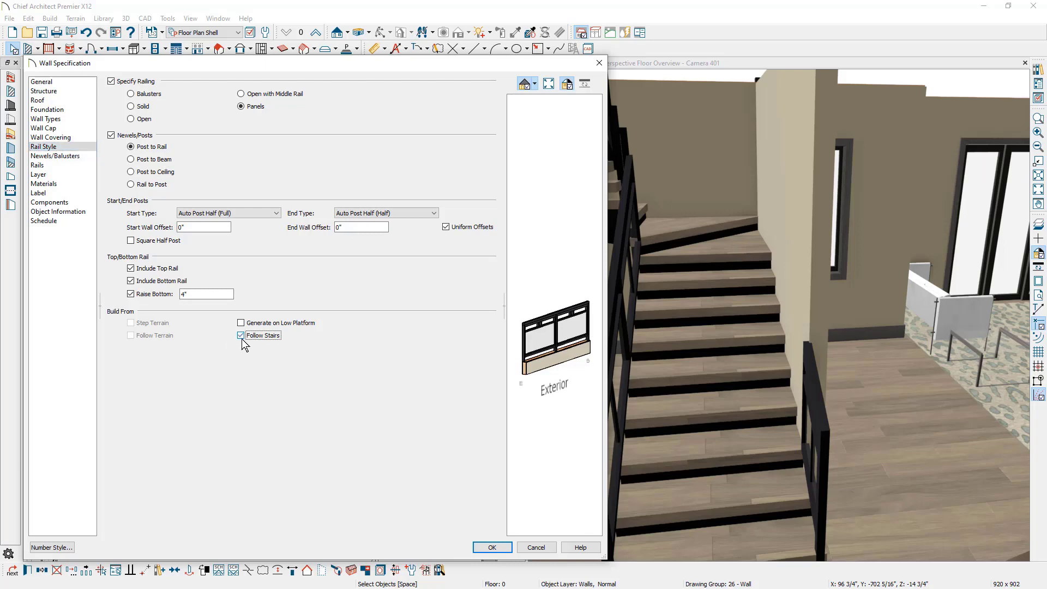
Step: Stretch the stair-side railing wall down the full flight and maximize the 3D view
click(490, 547)
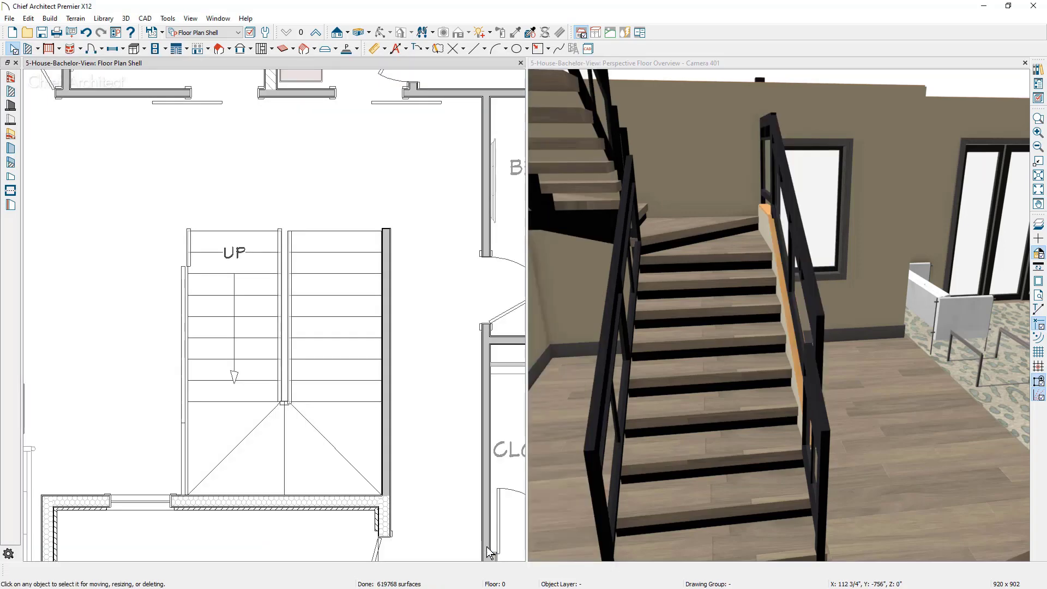
drag(822, 413, 736, 427)
click(711, 450)
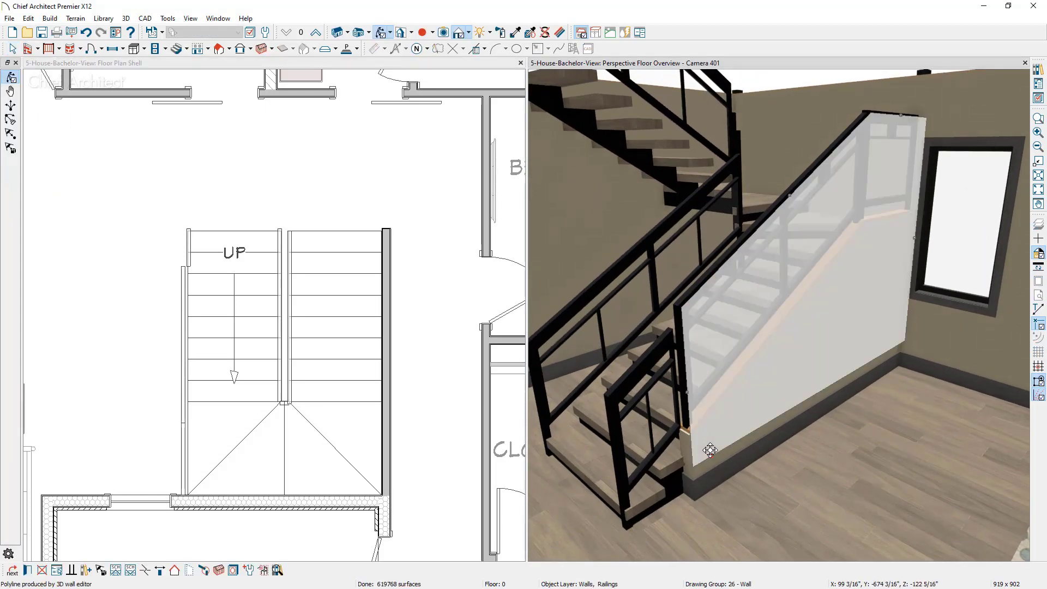
drag(684, 417, 635, 434)
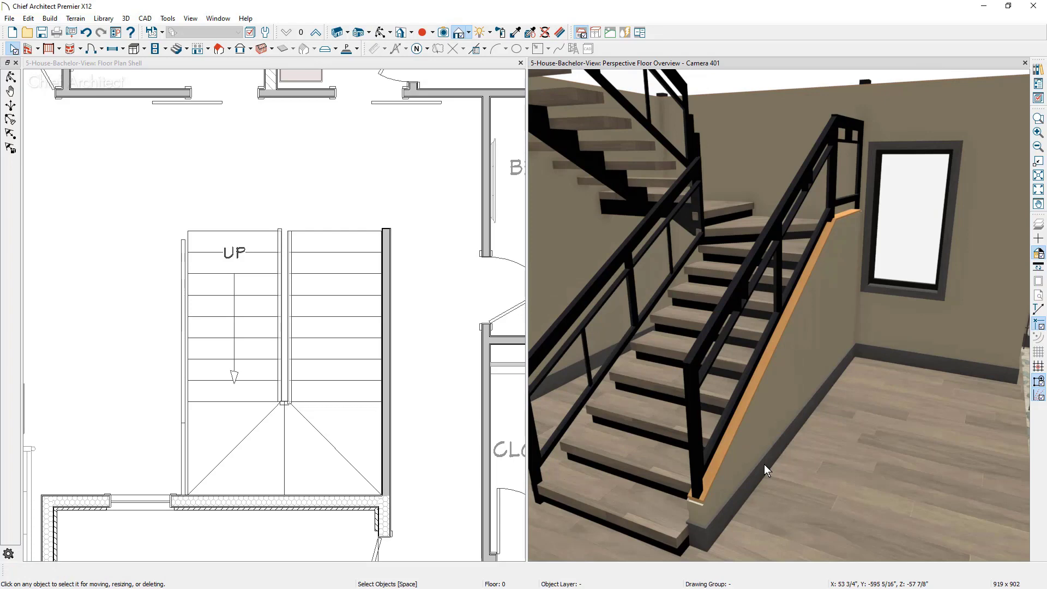
double_click(748, 61)
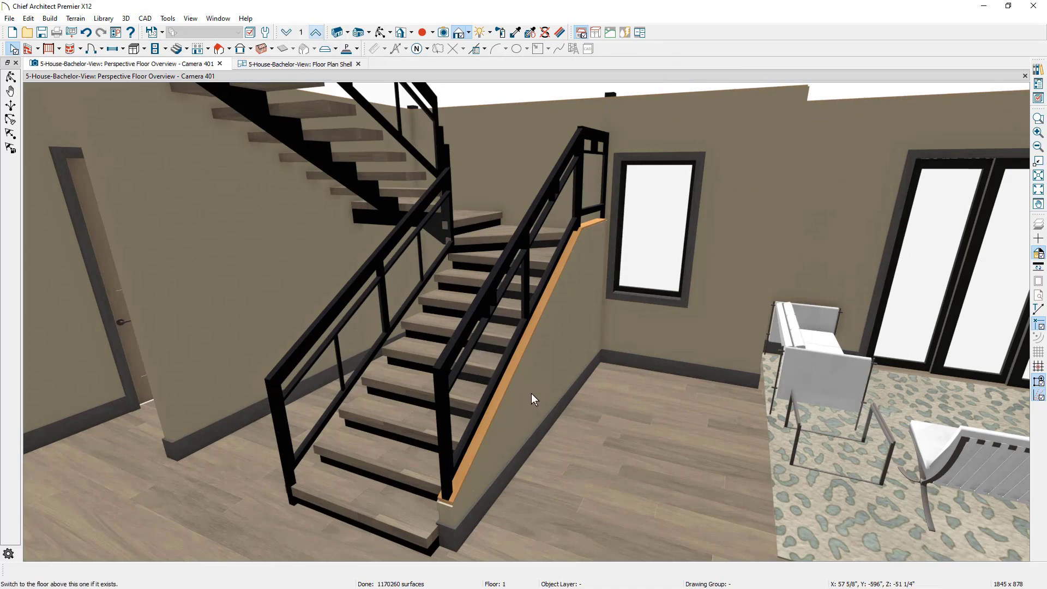
Step: Switch the overview to Glass House rendering and look down on the basement stair from above
key(Page_Up)
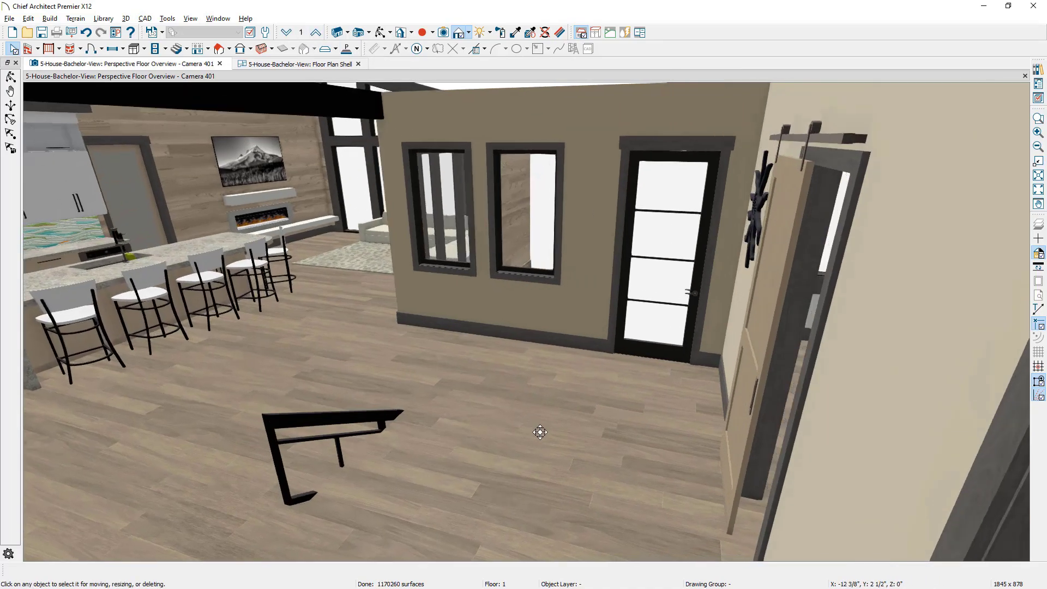
drag(540, 432, 574, 390)
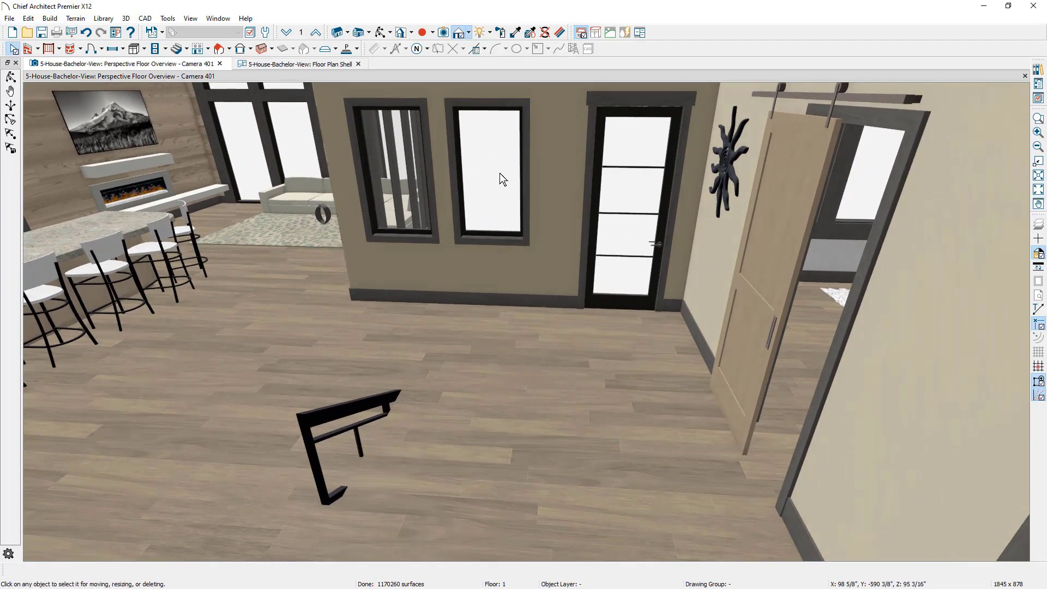
click(469, 35)
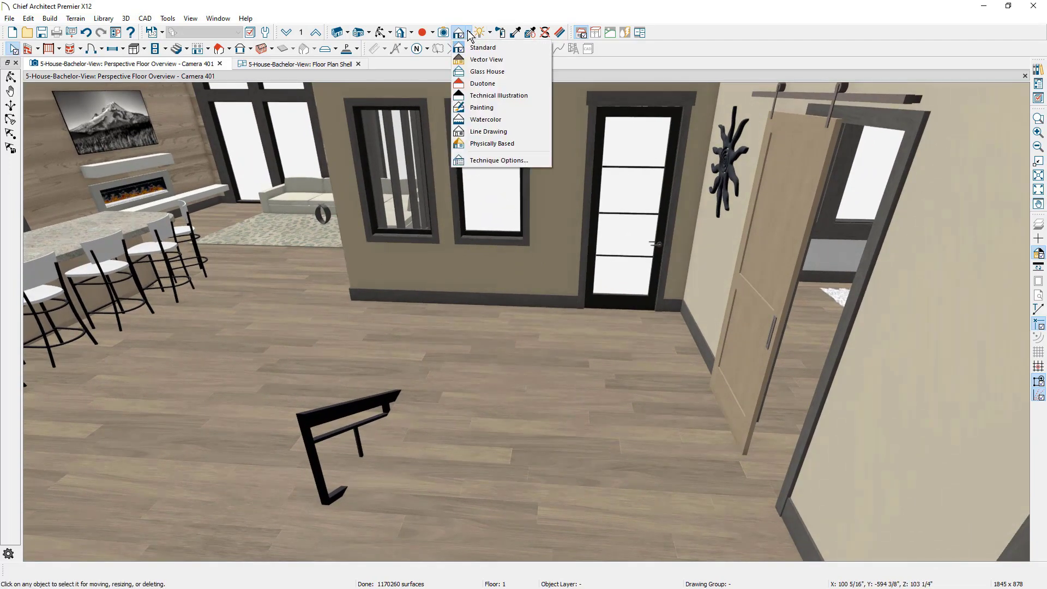
click(524, 70)
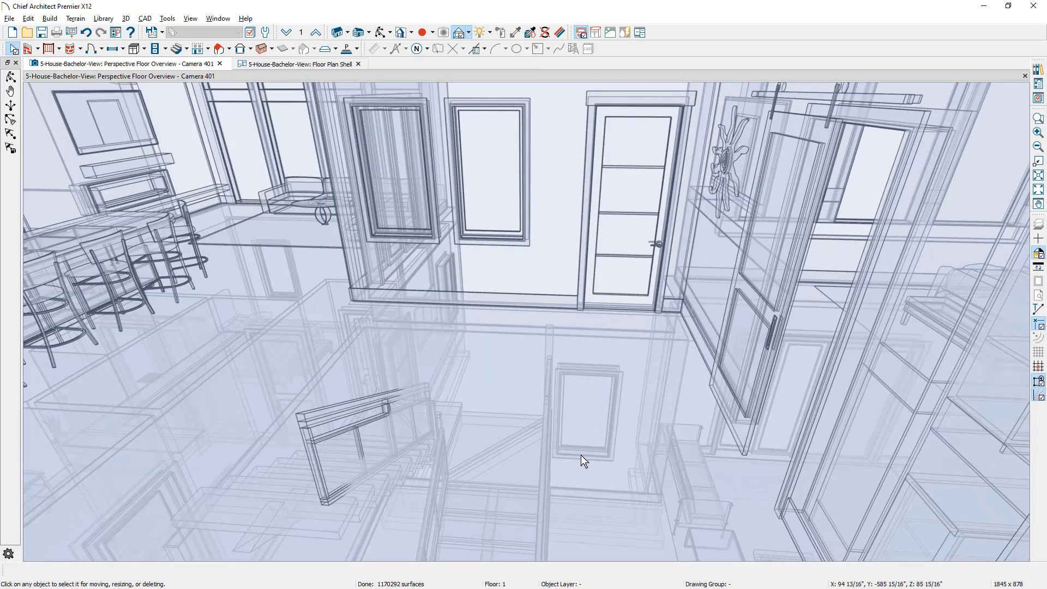
mouse_move(580, 454)
middle_down()
mouse_move(584, 554)
mouse_move(605, 505)
mouse_move(599, 460)
middle_up()
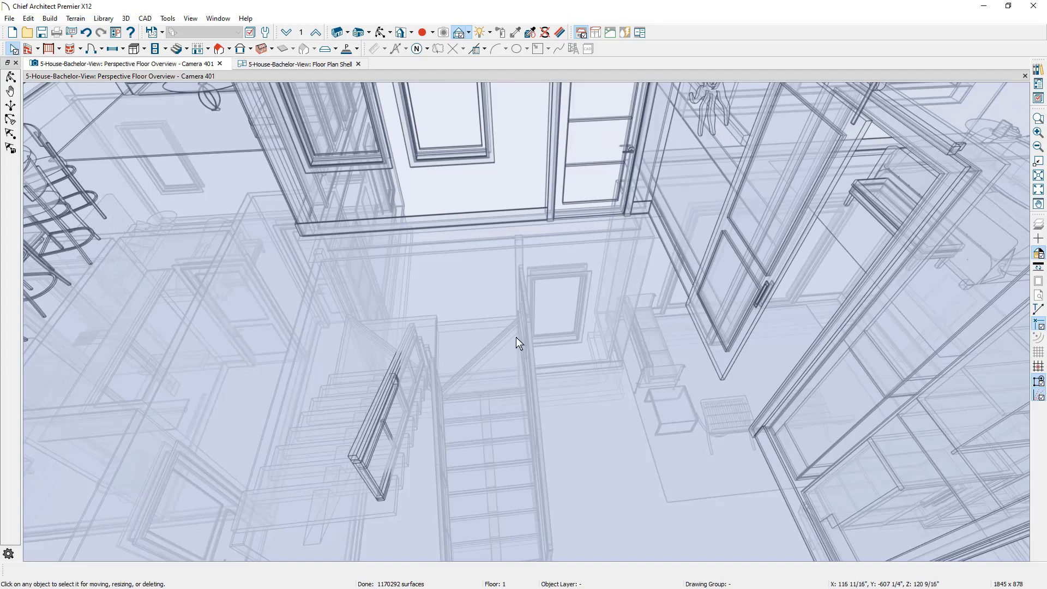
click(284, 36)
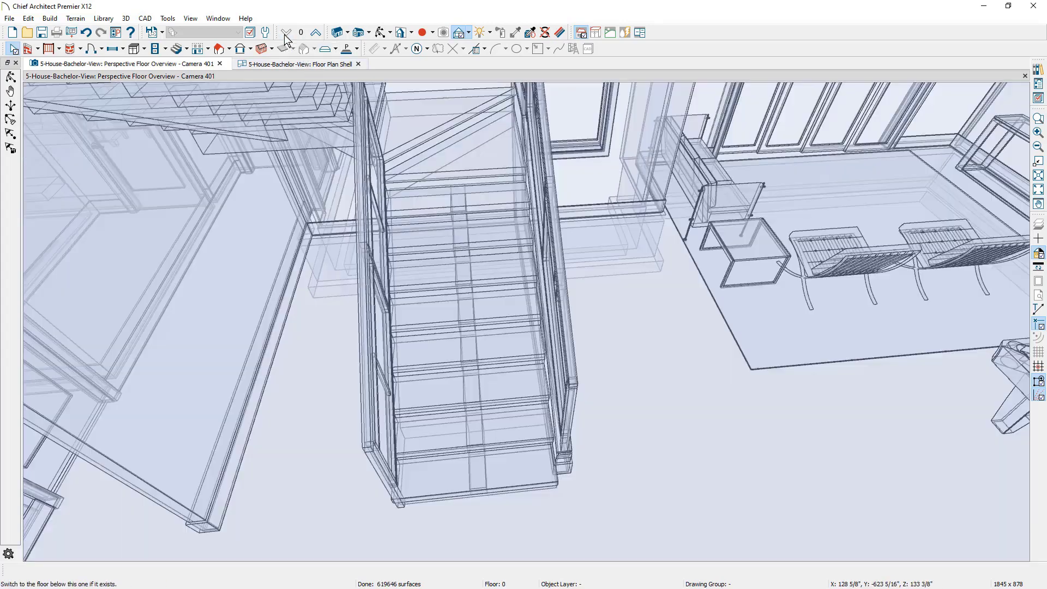
Step: Generate an Auto Stairwell opening above the selected staircase and inspect it in 3D
click(434, 324)
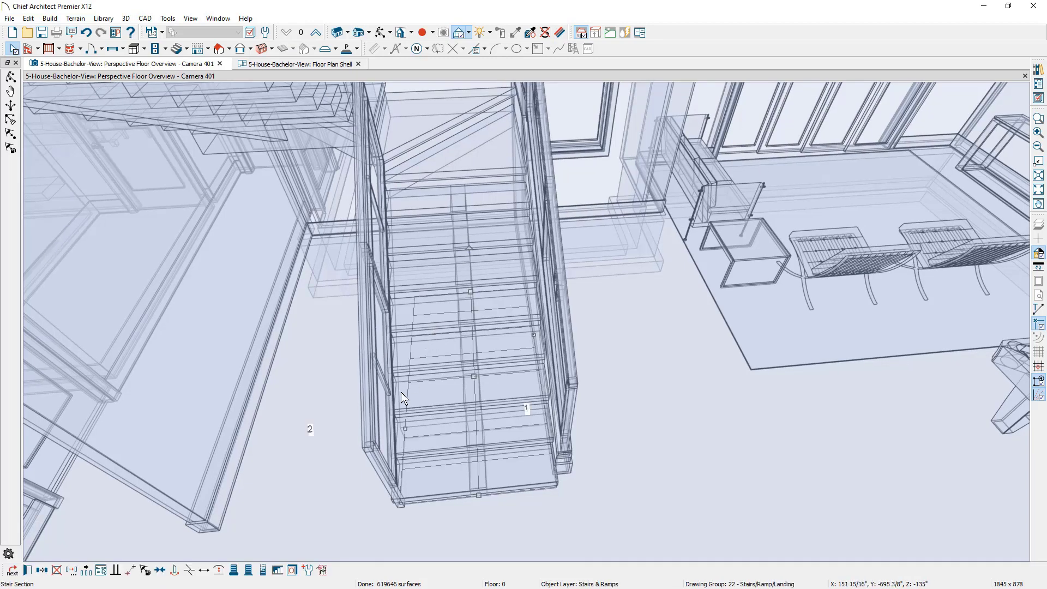
click(276, 570)
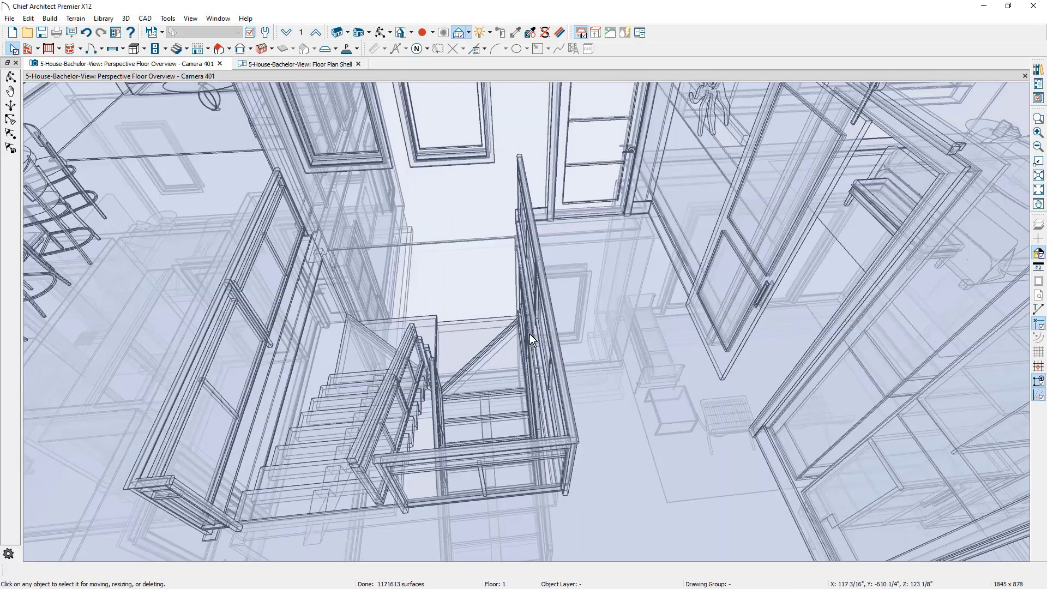
middle_drag(528, 385, 580, 377)
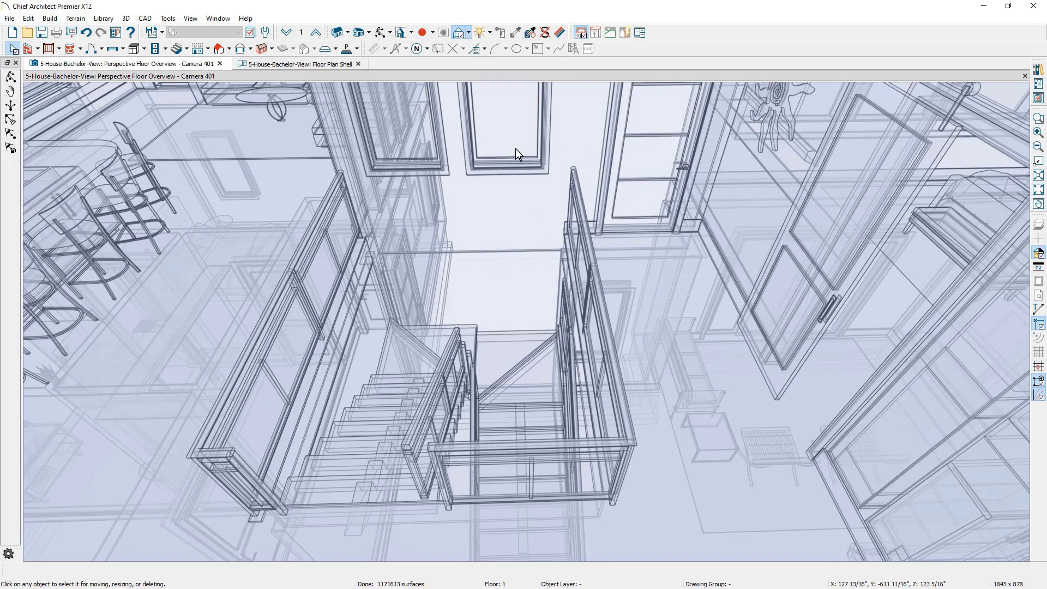
Step: Return to Standard rendering and move the stairwell railing doorway about 8 1/4" left
click(469, 34)
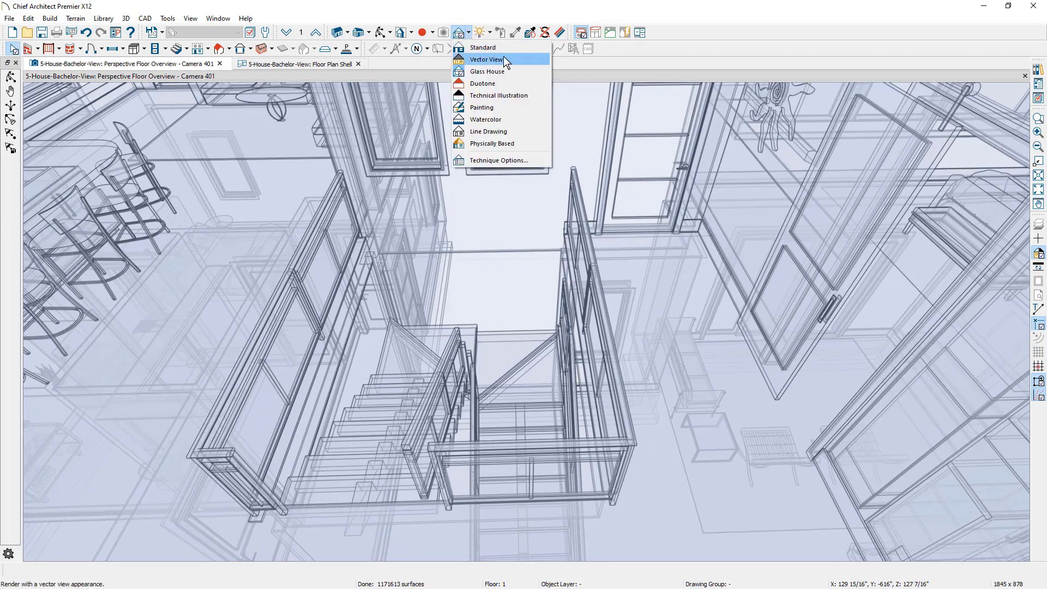
click(482, 47)
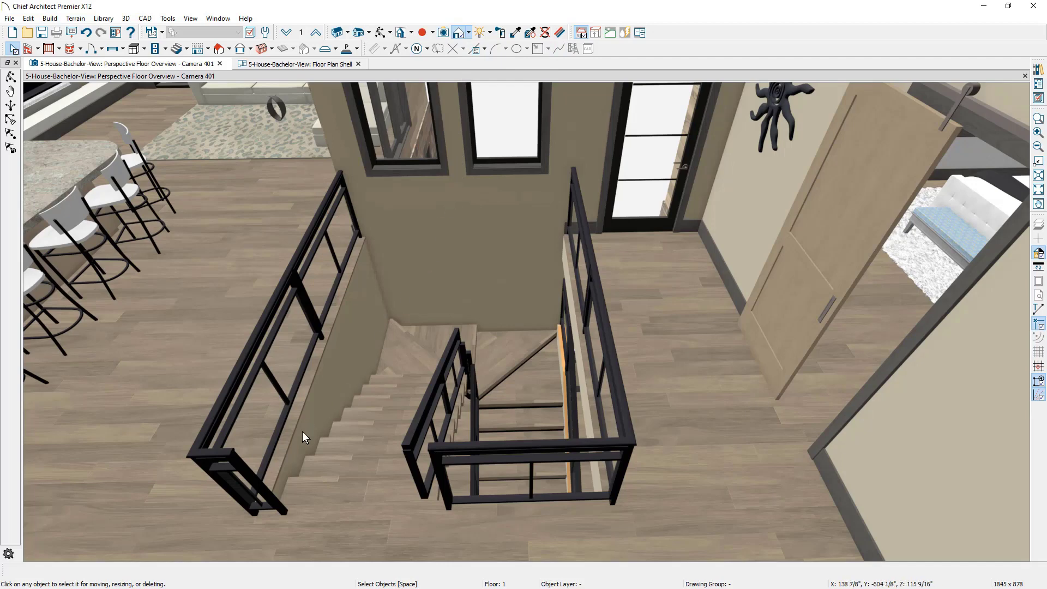
click(286, 514)
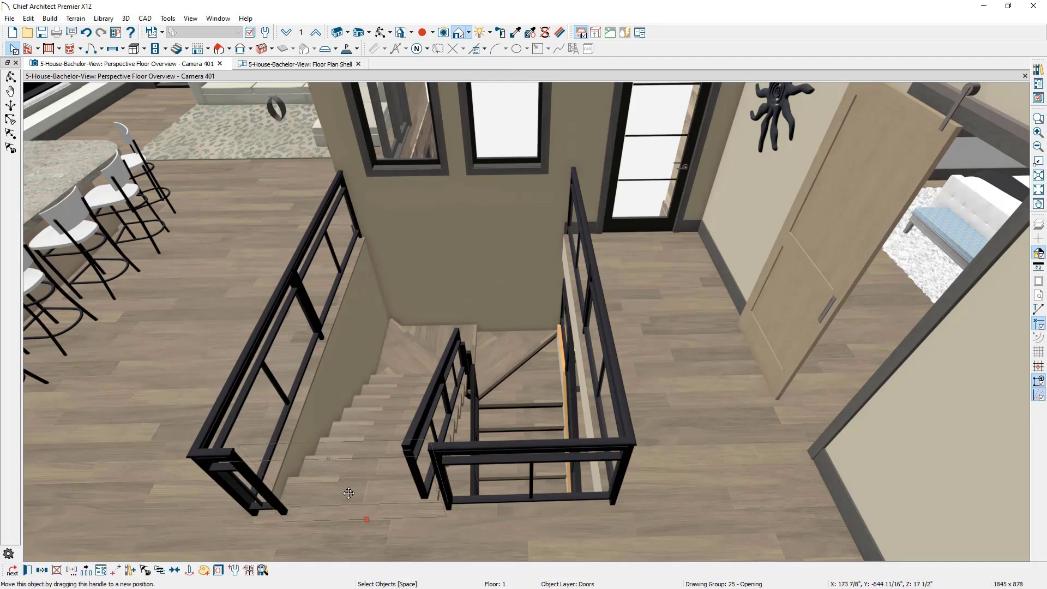
drag(349, 493, 320, 497)
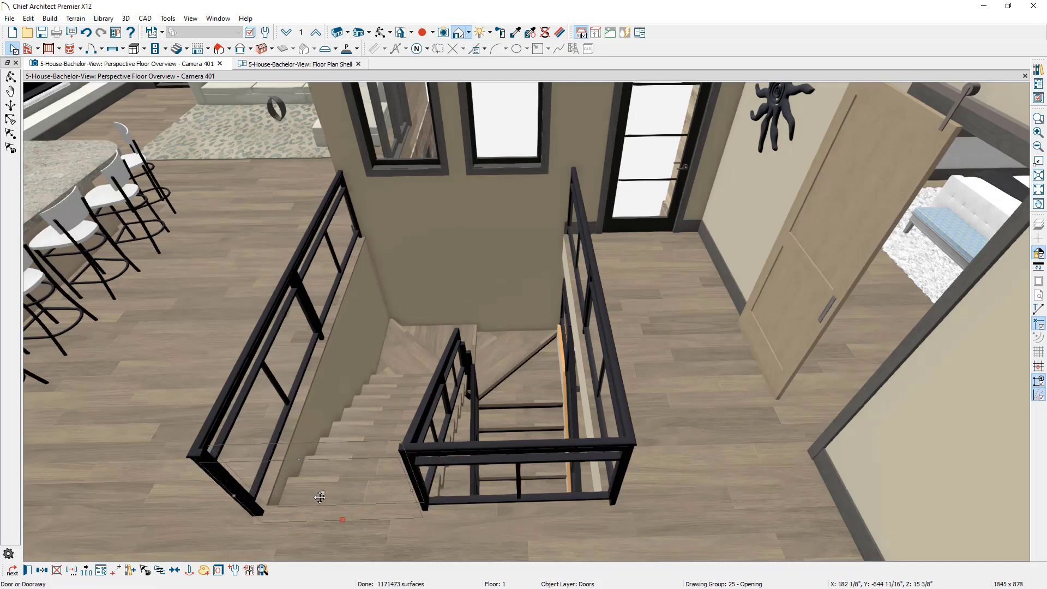
key(Escape)
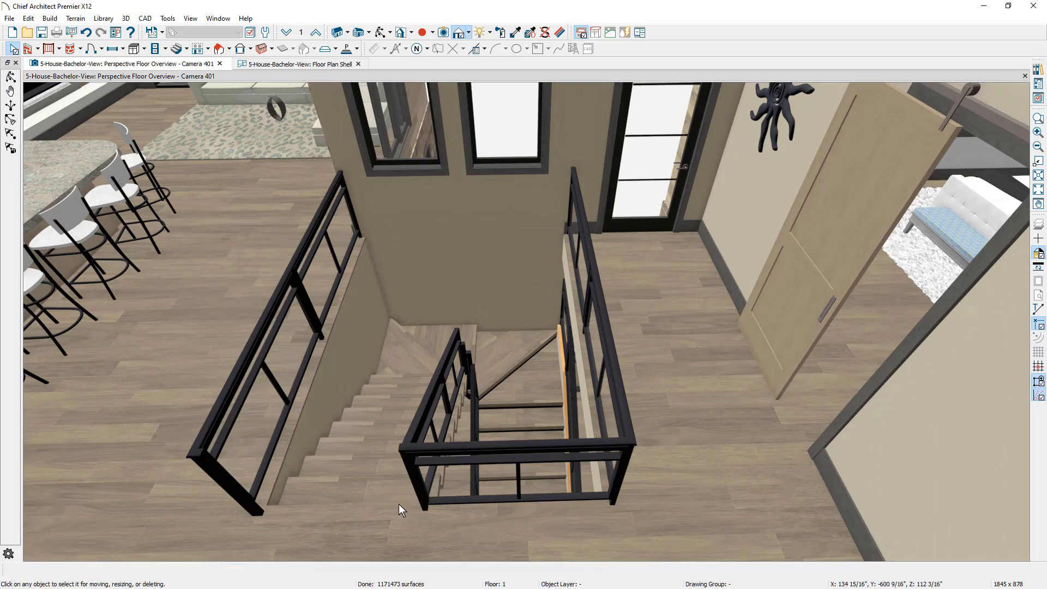
middle_drag(388, 505, 428, 485)
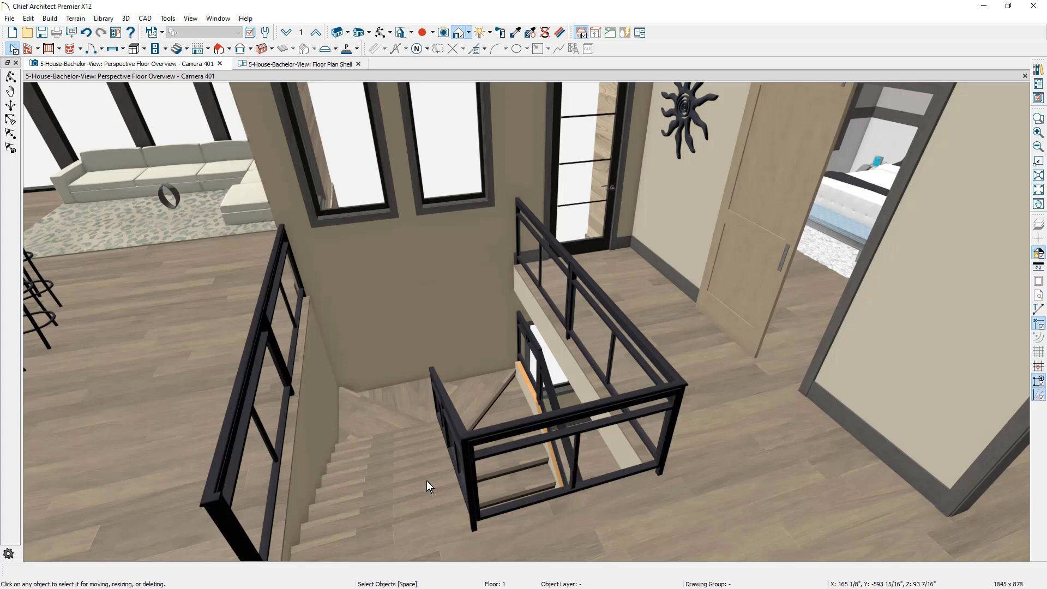
Step: On the floor plan, start a Backclipped Cross Section line across the stairs
click(324, 65)
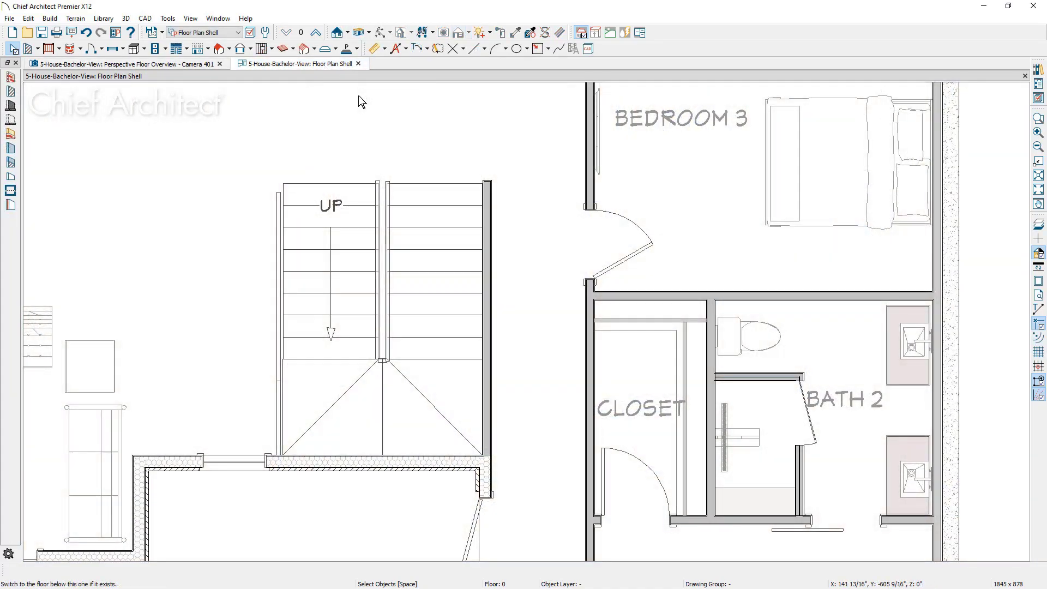
click(348, 33)
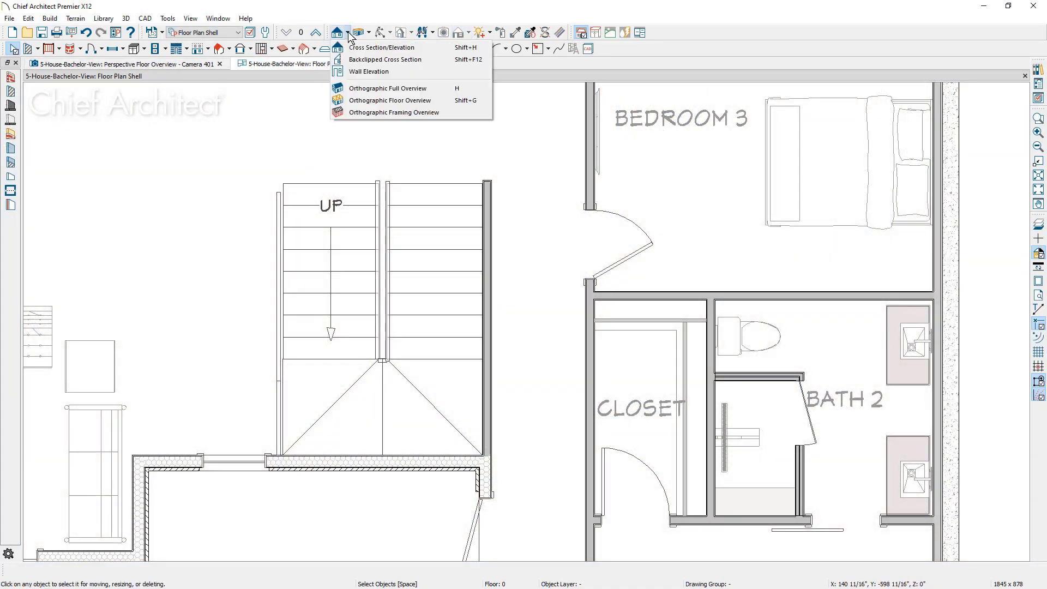
click(436, 62)
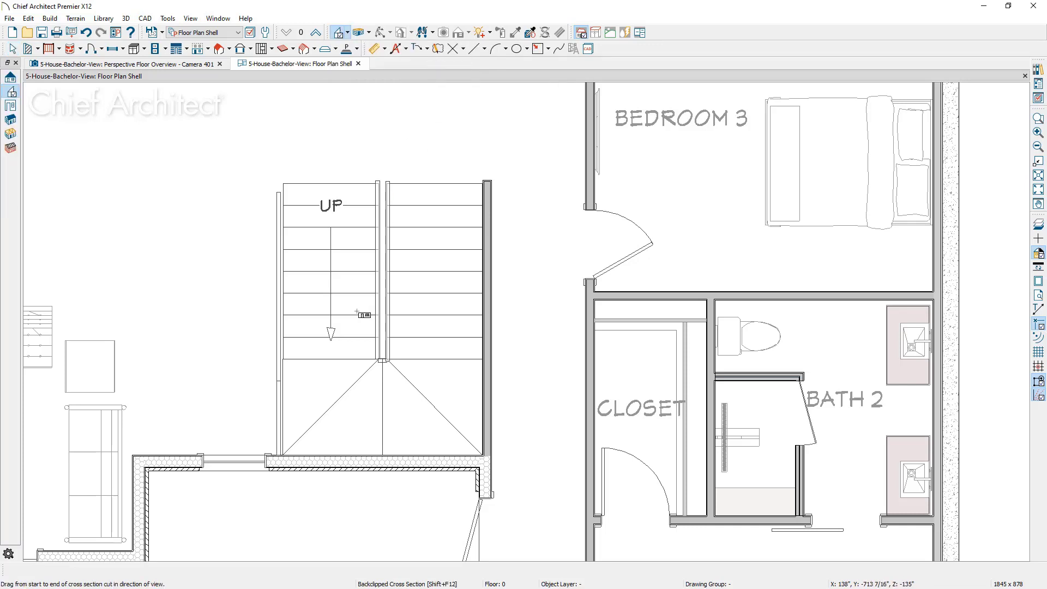
drag(359, 312, 308, 312)
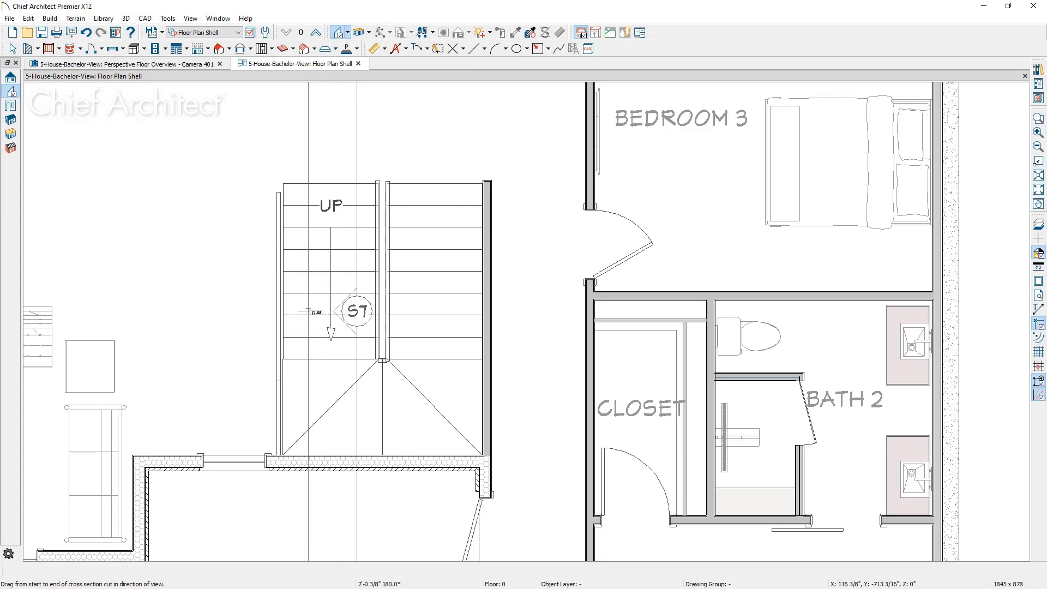
Step: Finish the section line to open Cross Section 7 and zoom in on the staircase
drag(308, 312, 309, 312)
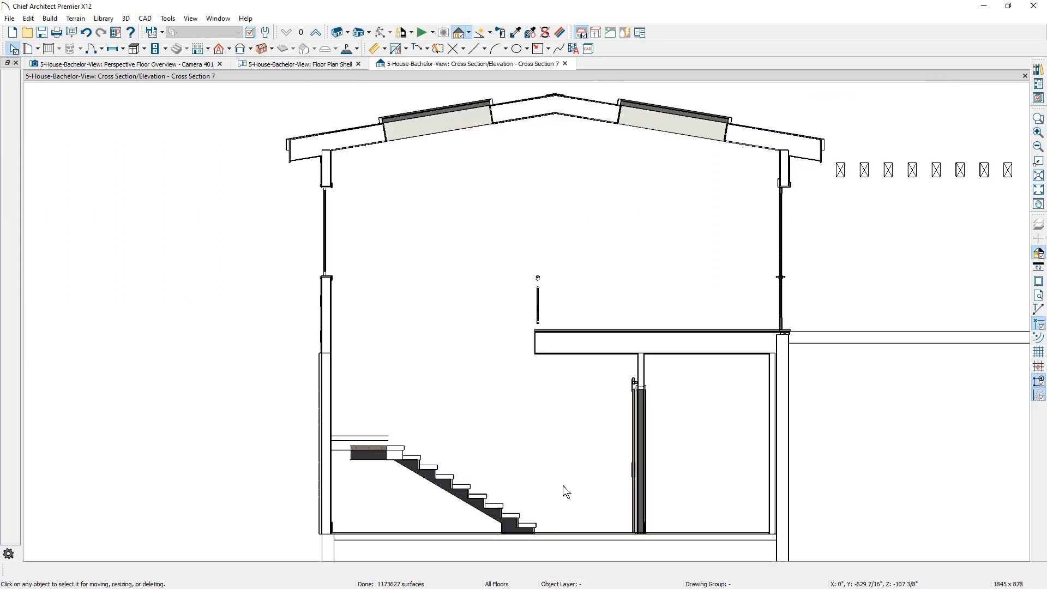
scroll(564, 485, up, 2)
middle_drag(565, 487, 544, 412)
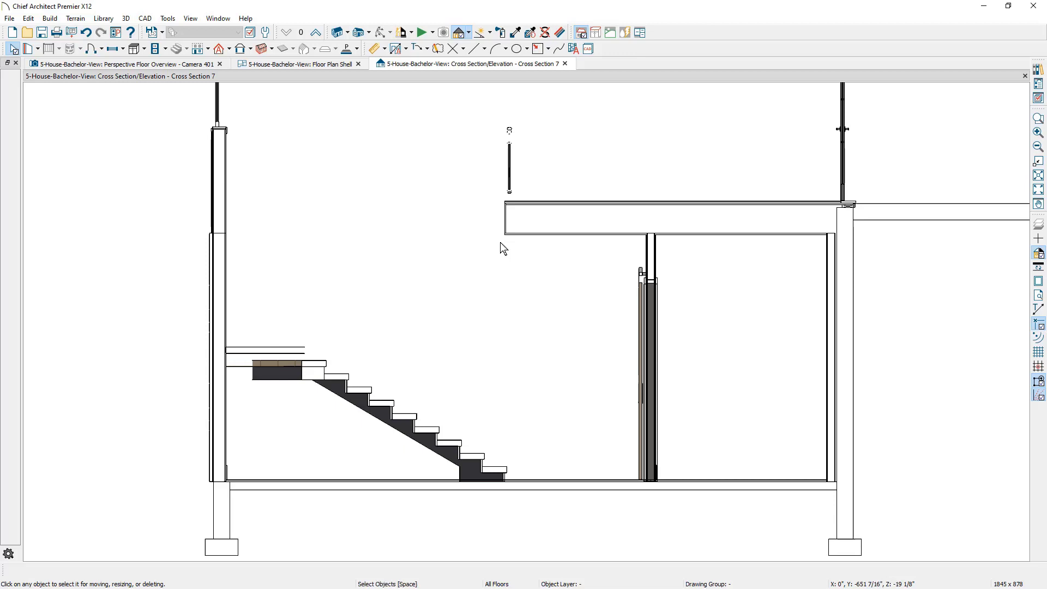
Step: Draw a horizontal reference line right of the stairs and a sloped line along the nosings
click(487, 51)
click(498, 63)
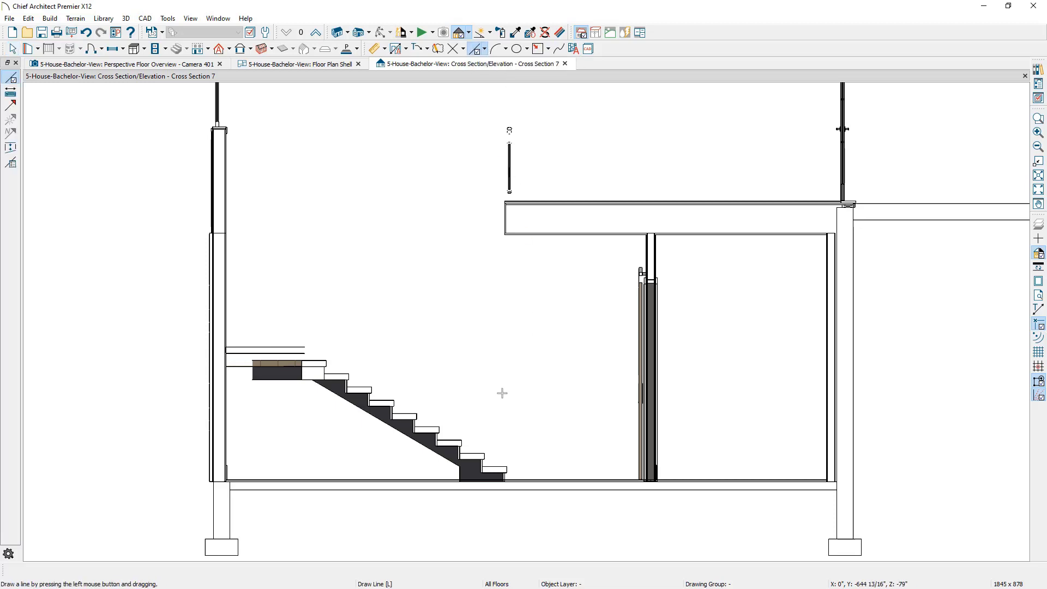
drag(467, 413, 553, 415)
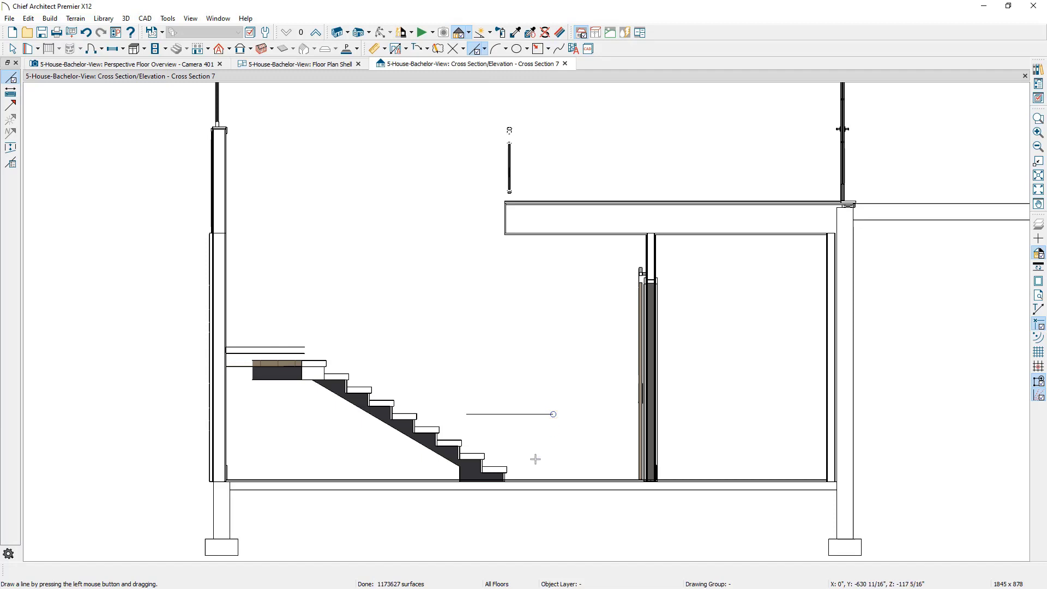
scroll(534, 461, up, 2)
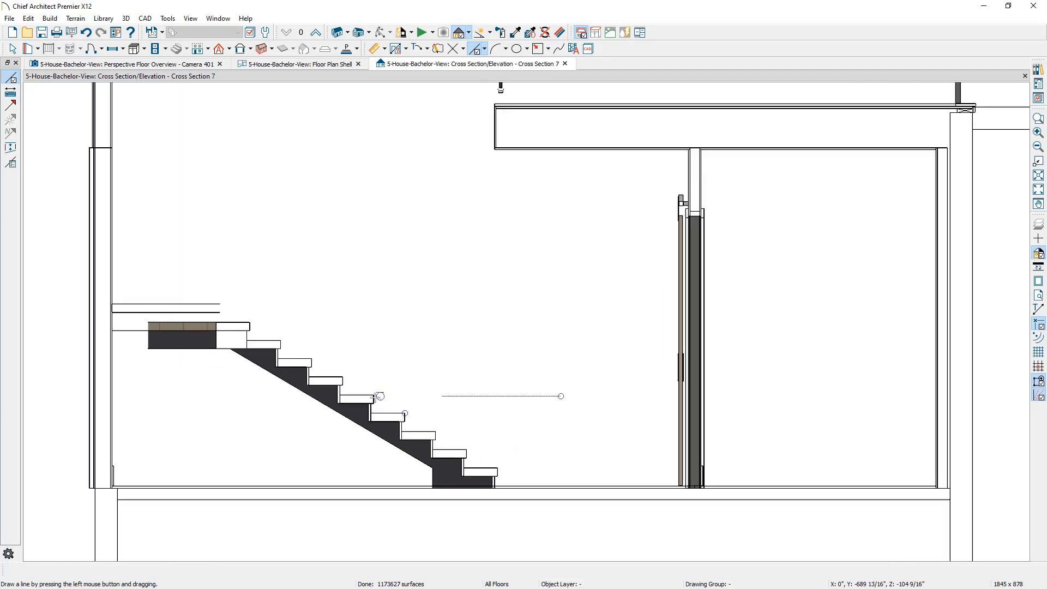
drag(374, 396, 497, 467)
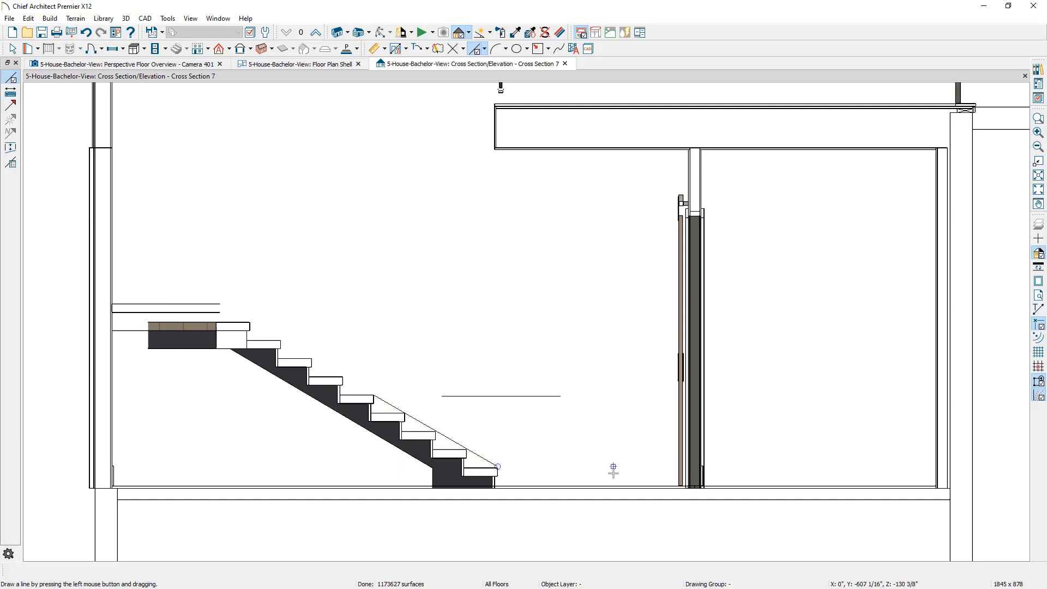
Step: Add an End to End dimension from the beam corner down to the horizontal line
click(384, 49)
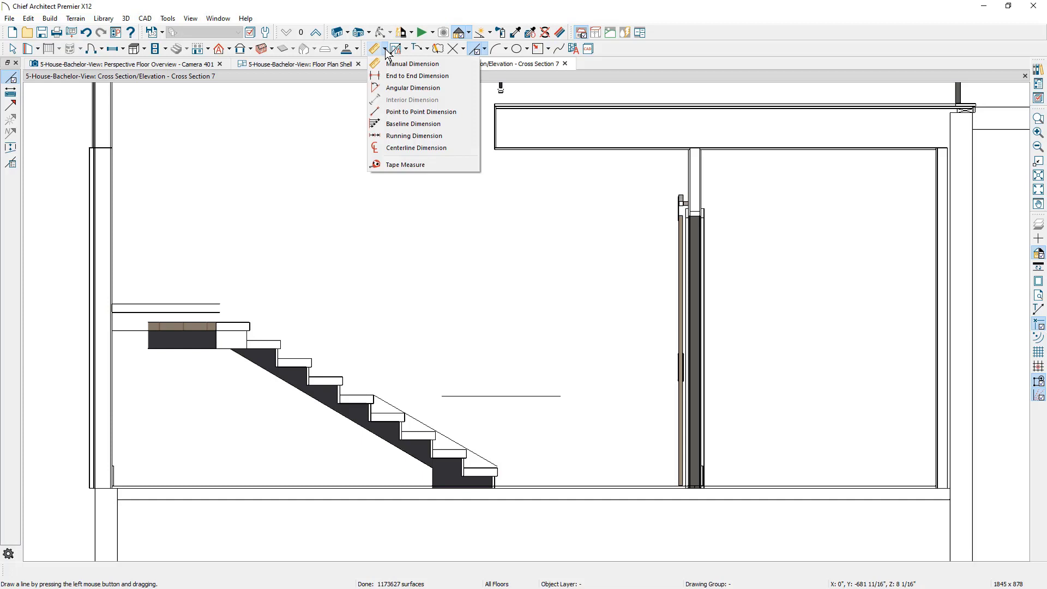
click(456, 75)
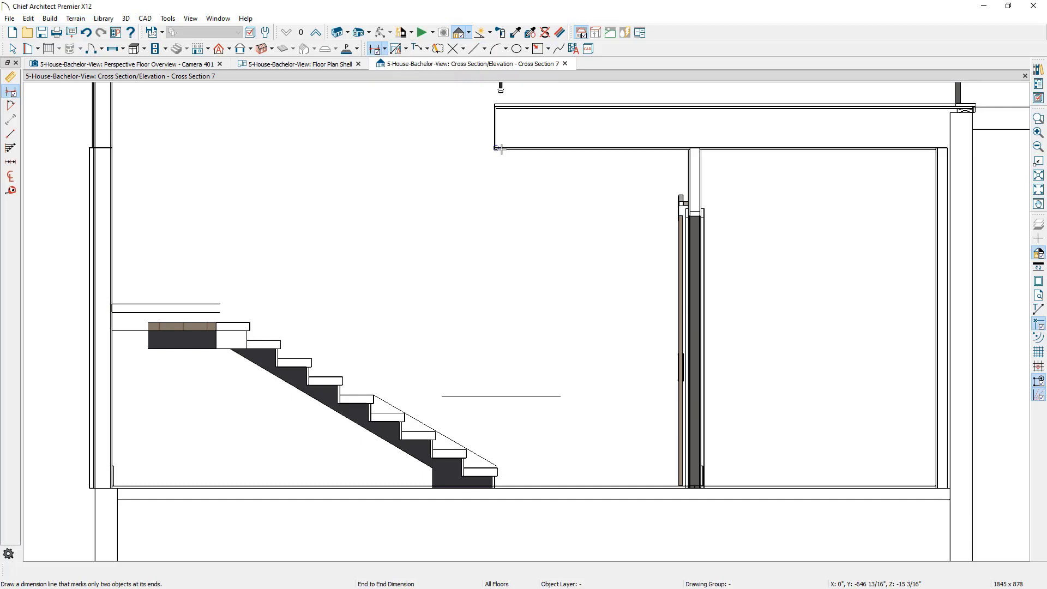
drag(497, 148, 497, 395)
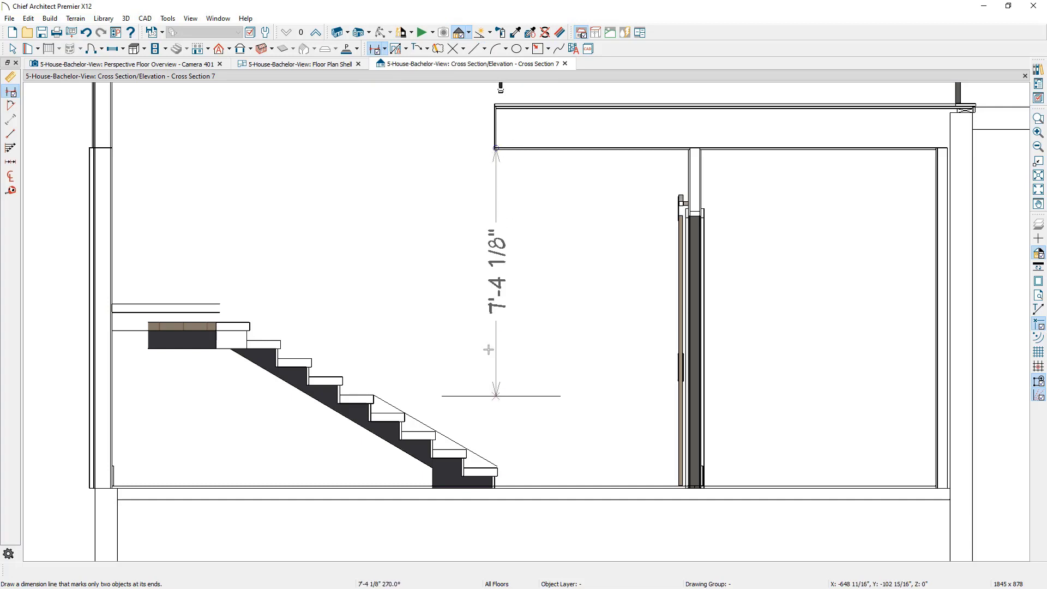
scroll(498, 135, up, 3)
scroll(500, 183, up, 2)
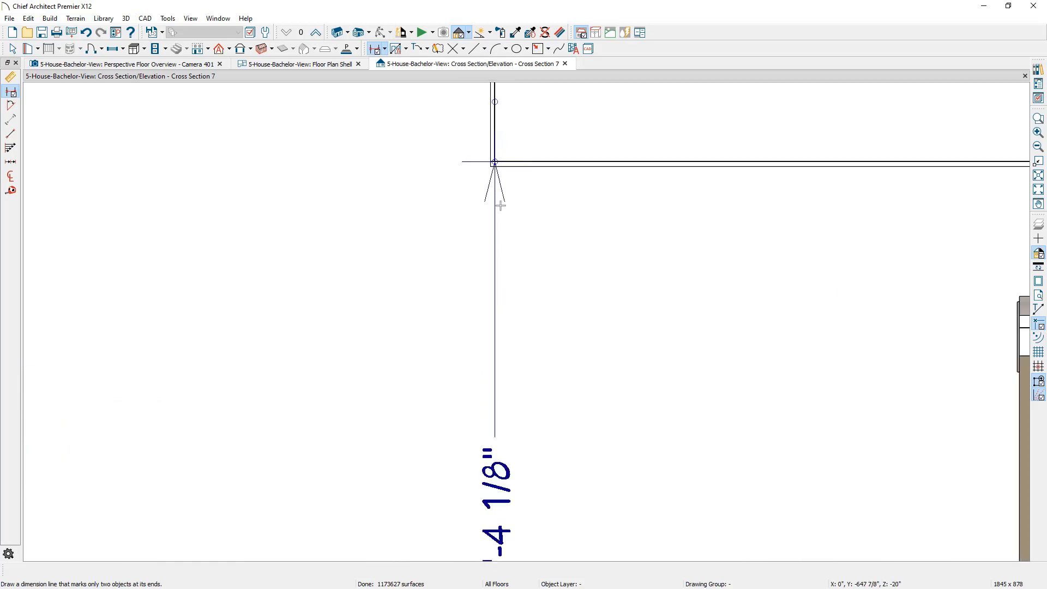
key(space)
click(492, 211)
scroll(493, 173, up, 2)
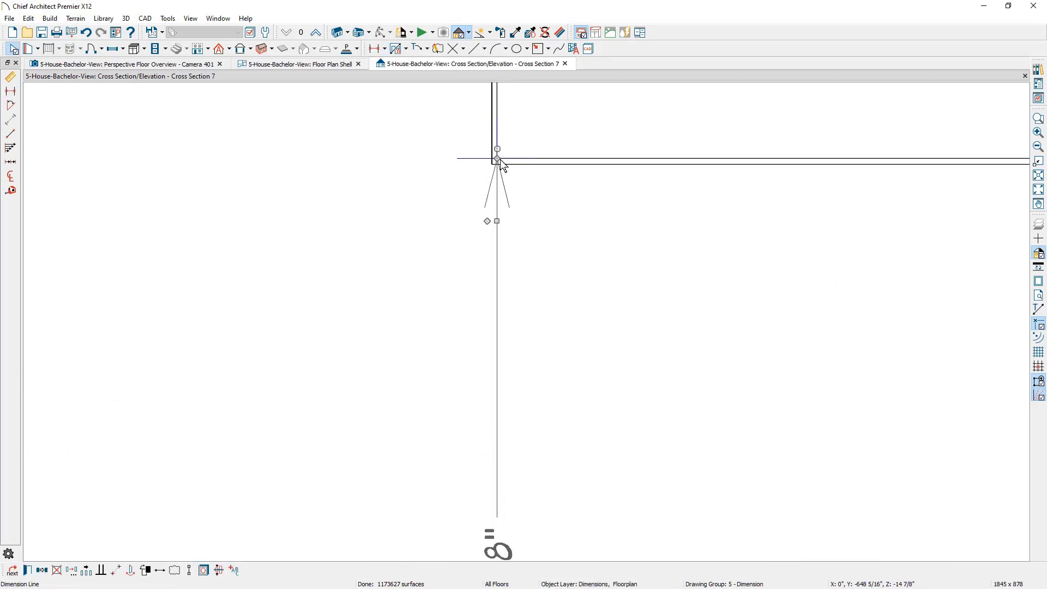
drag(494, 175, 501, 196)
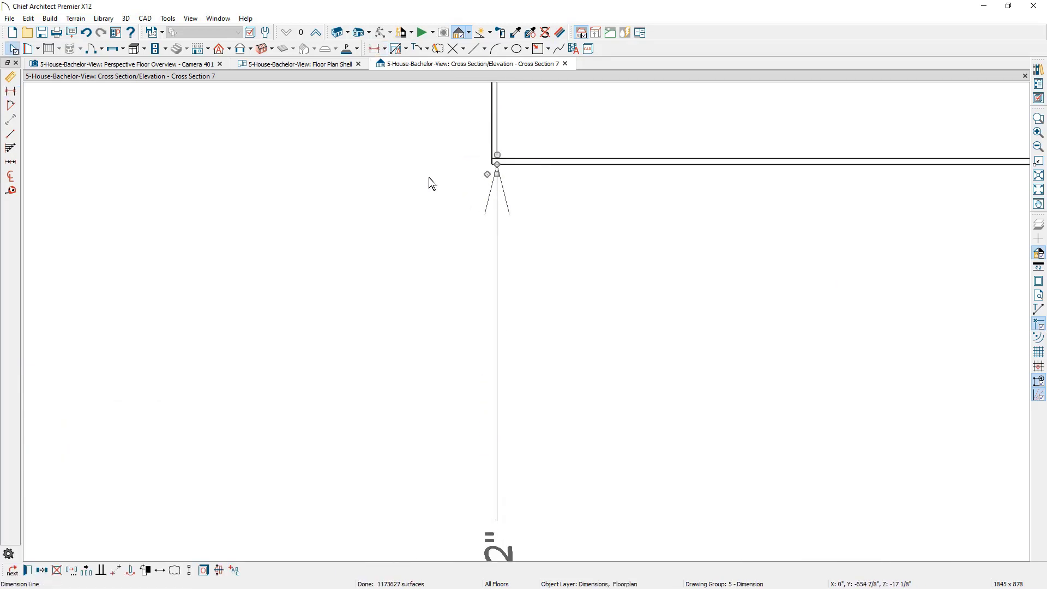
scroll(428, 178, down, 4)
middle_drag(459, 276, 494, 207)
Step: Edit the headroom dimension to move the reference line 6'-8" below the beam
click(487, 352)
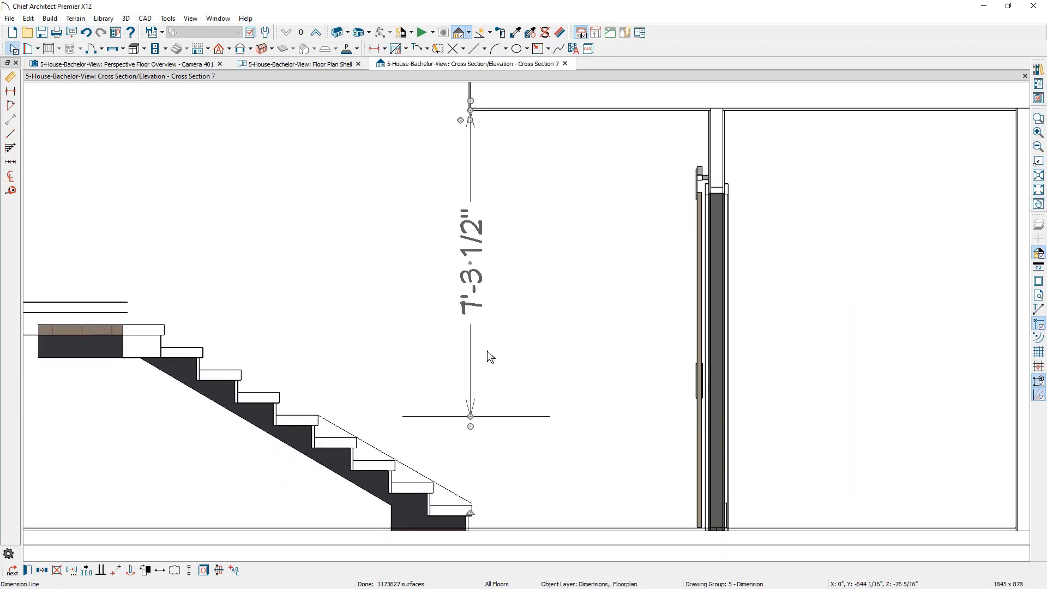
click(507, 416)
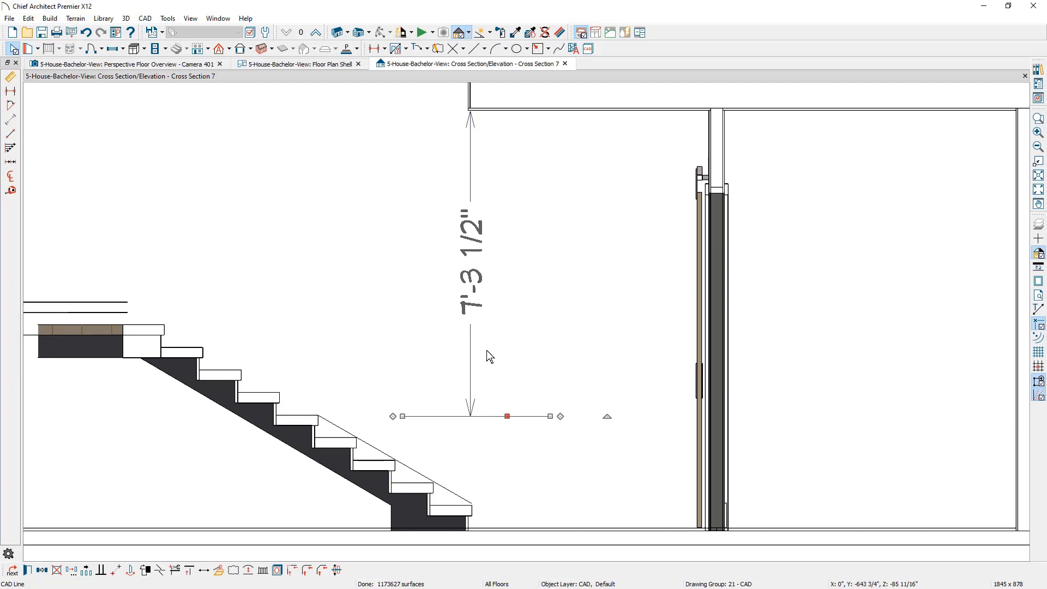
click(479, 282)
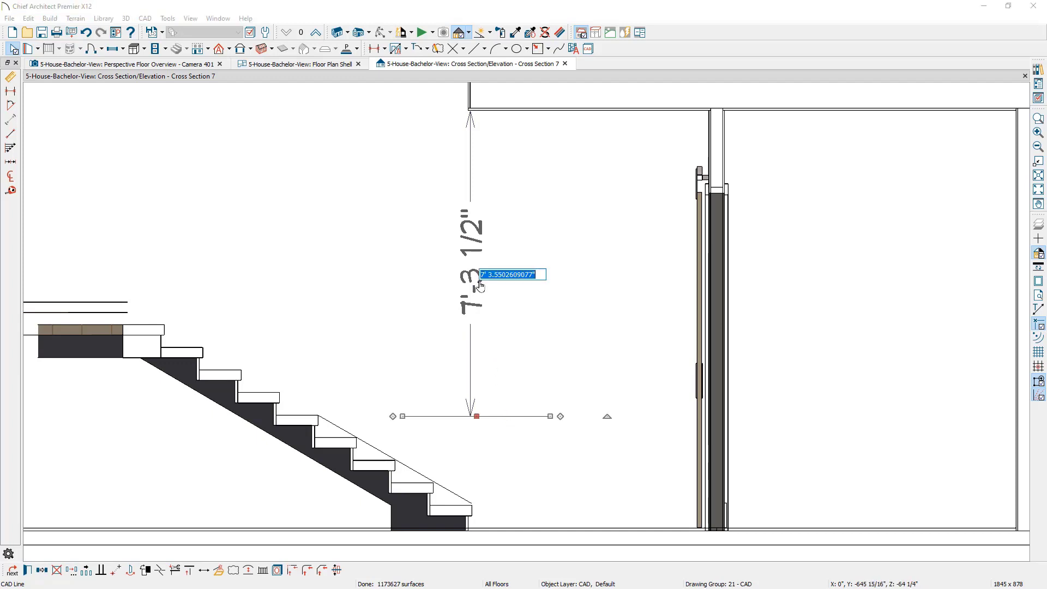
text(81)
key(Return)
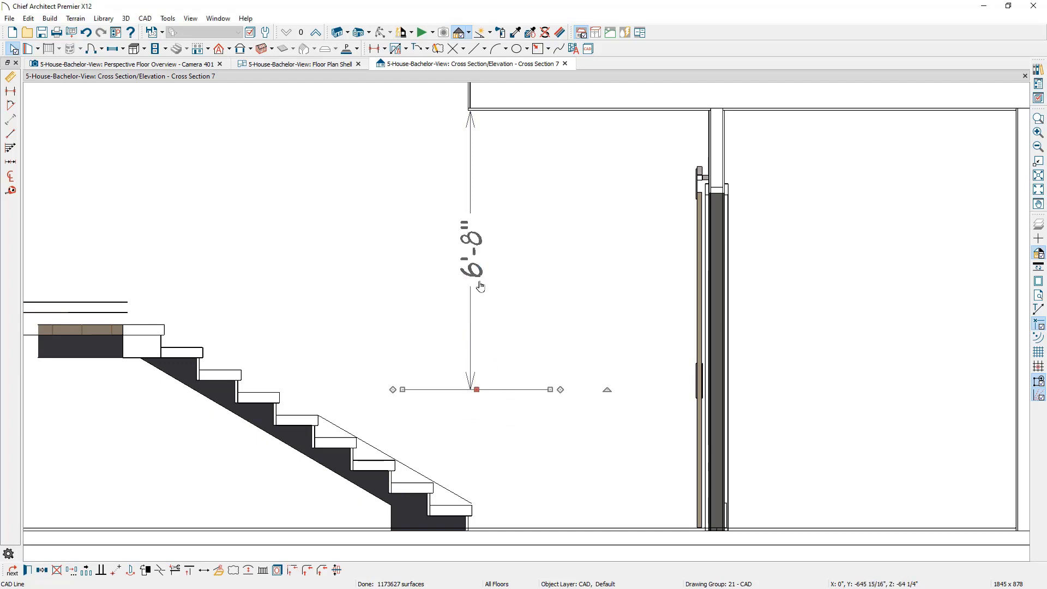
Step: Extend the nosing line up the stair and stretch the headroom line left to meet it
click(433, 338)
click(324, 424)
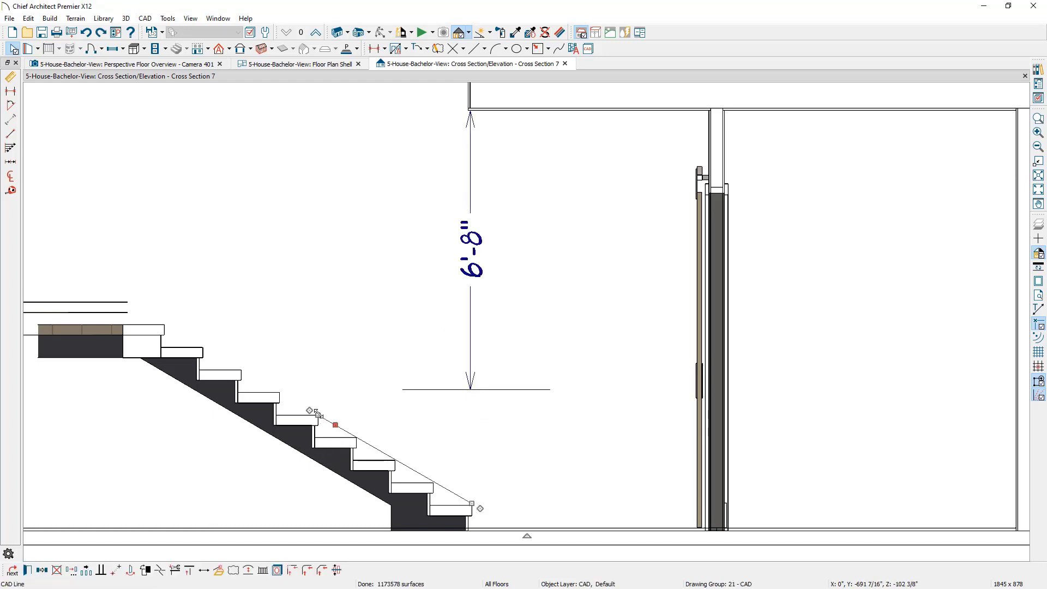
drag(318, 415, 240, 370)
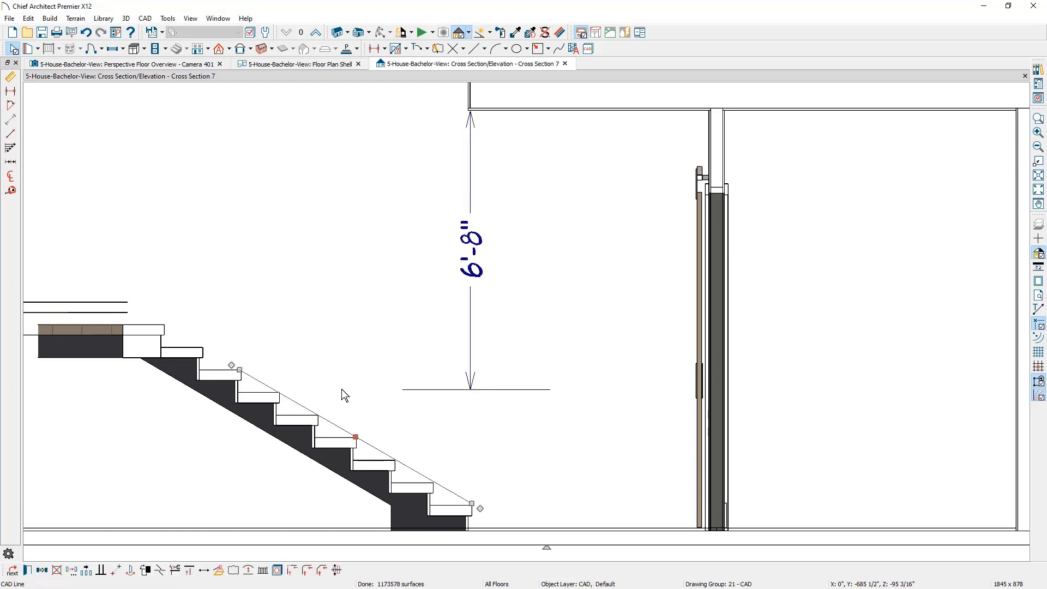
click(407, 389)
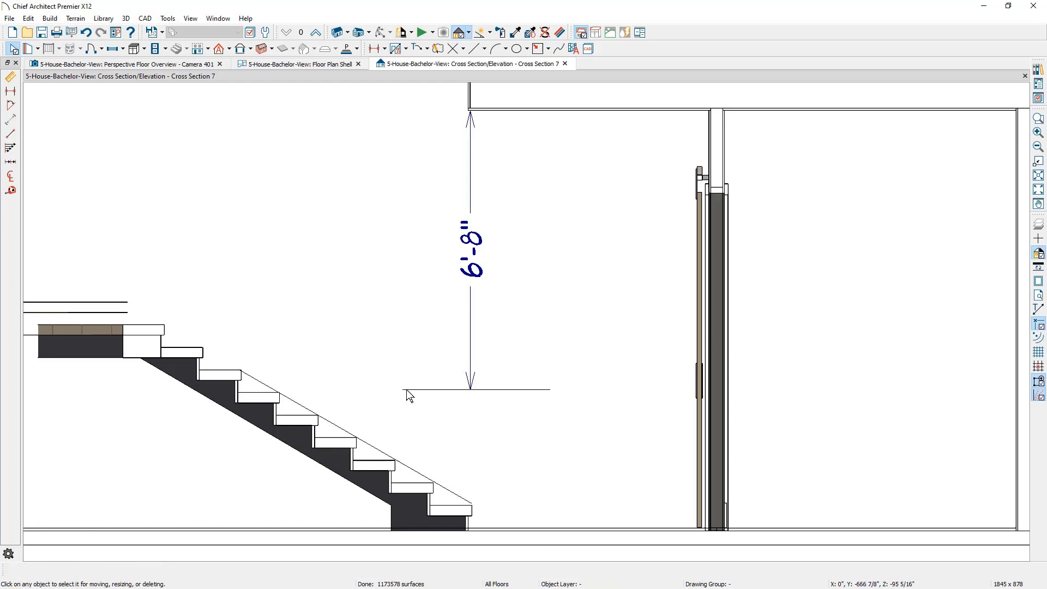
drag(404, 389, 275, 389)
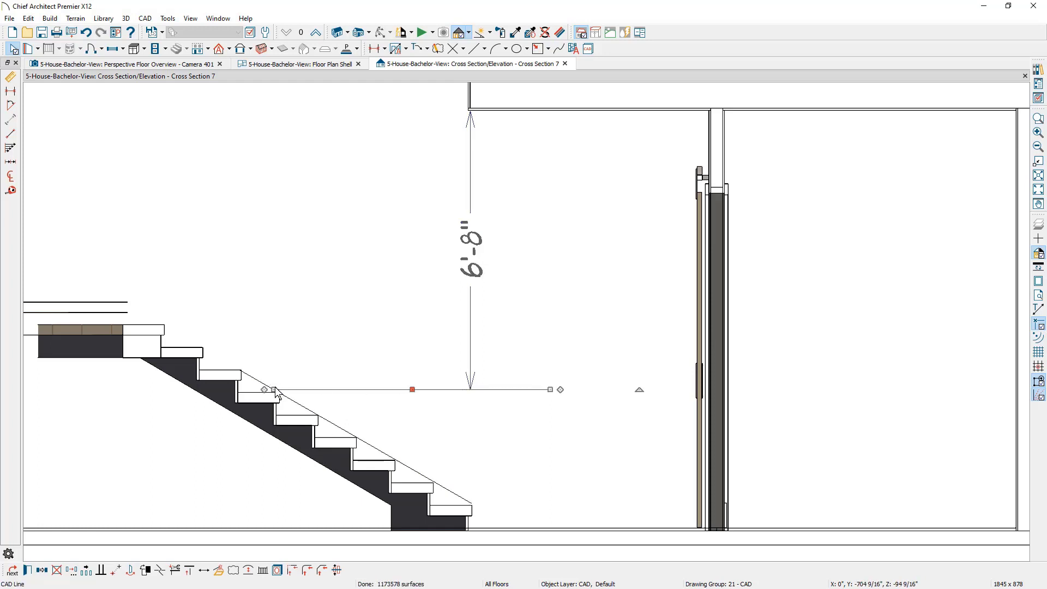
click(329, 427)
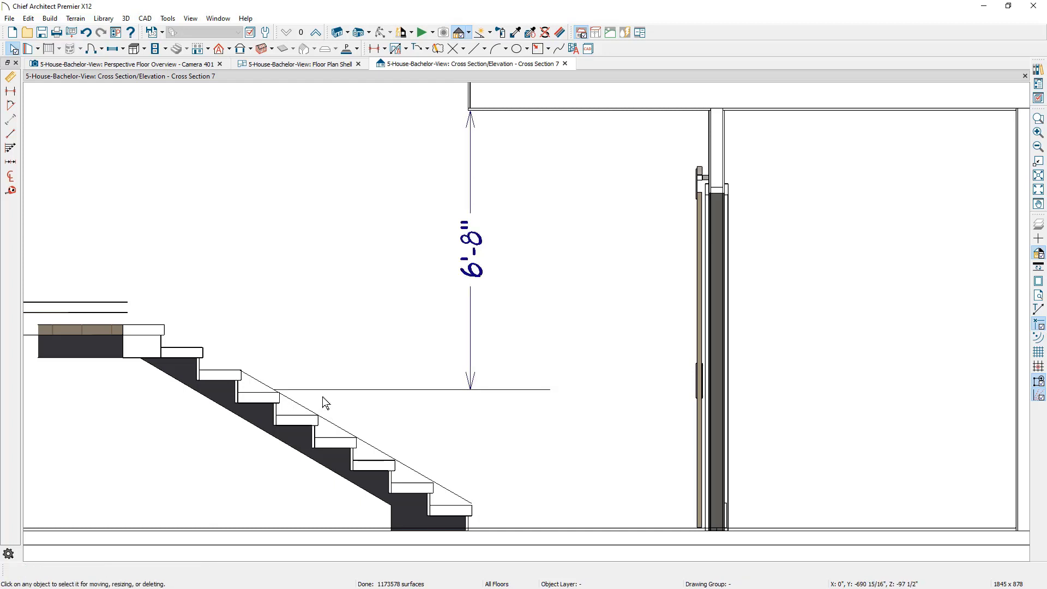
click(384, 48)
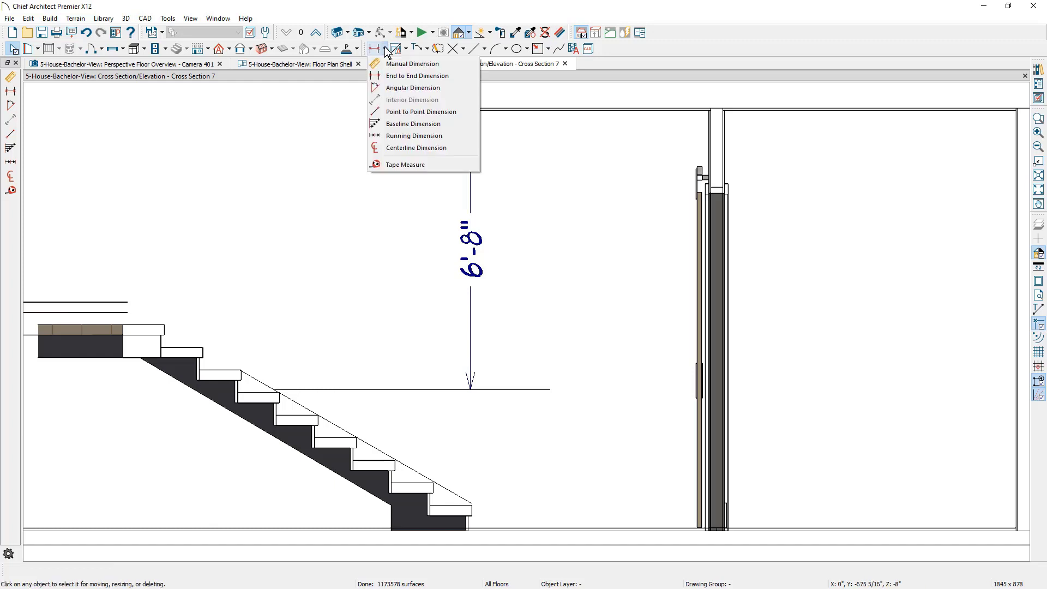
click(427, 162)
drag(275, 389, 471, 389)
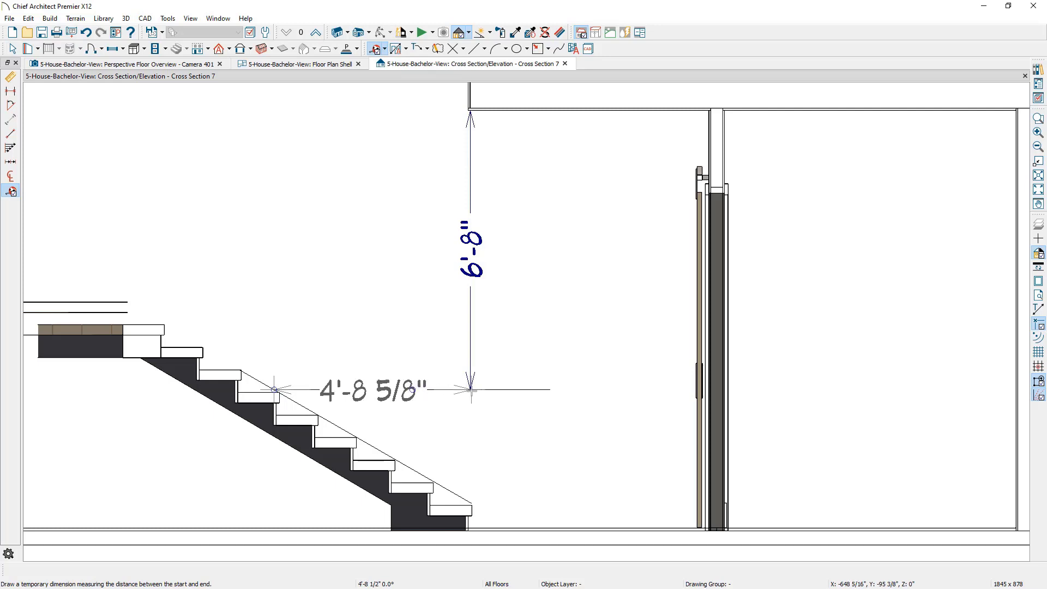
key(space)
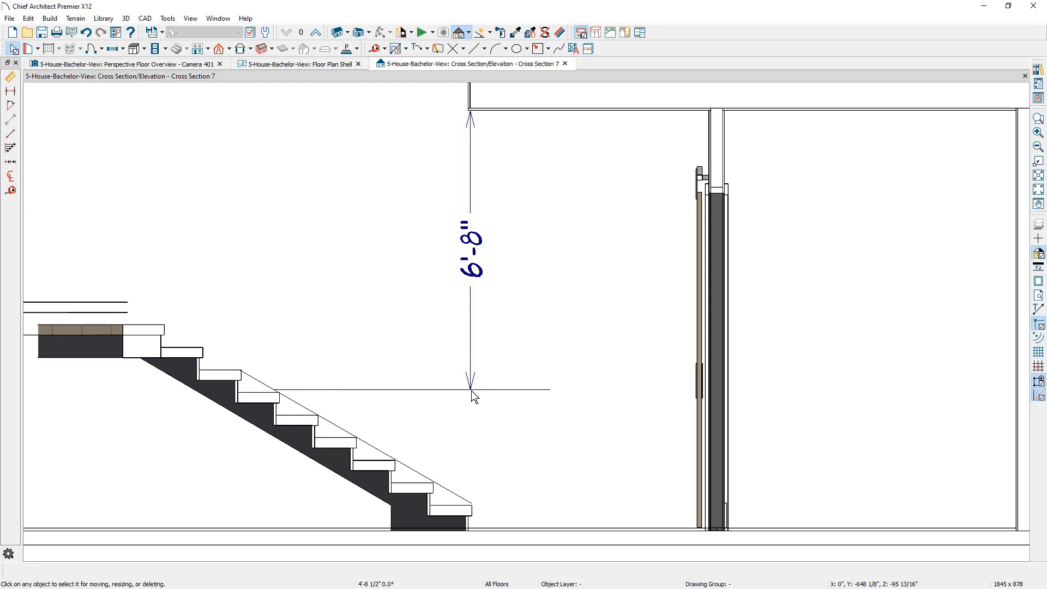
scroll(519, 264, down, 2)
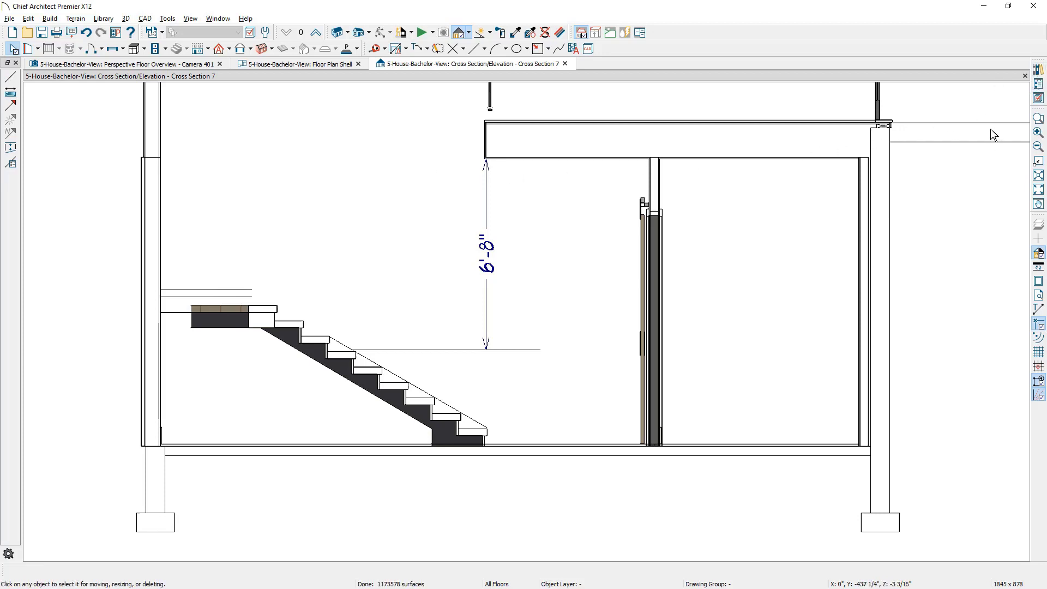
Step: Search the library for 'interior stair' and pick the Interior Stair detail under CAD Details > Stairs
click(1039, 70)
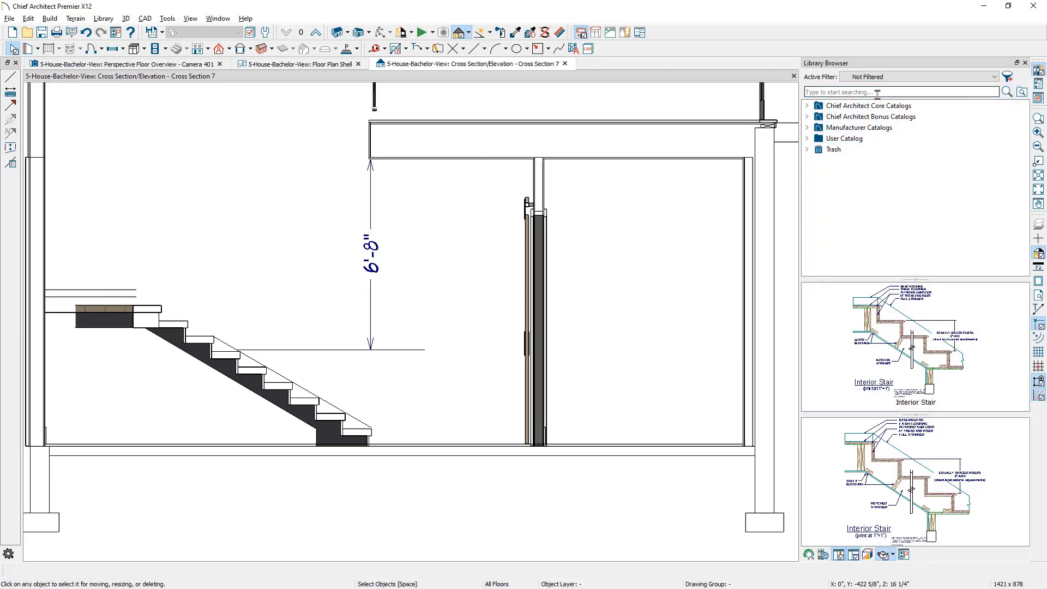
text(interior stair)
key(Return)
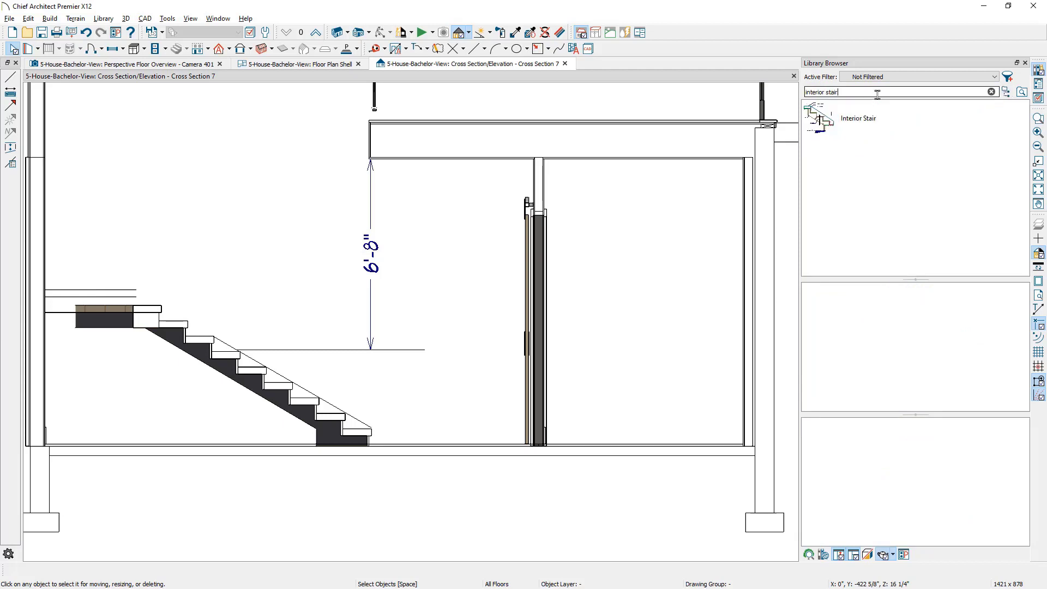
click(851, 120)
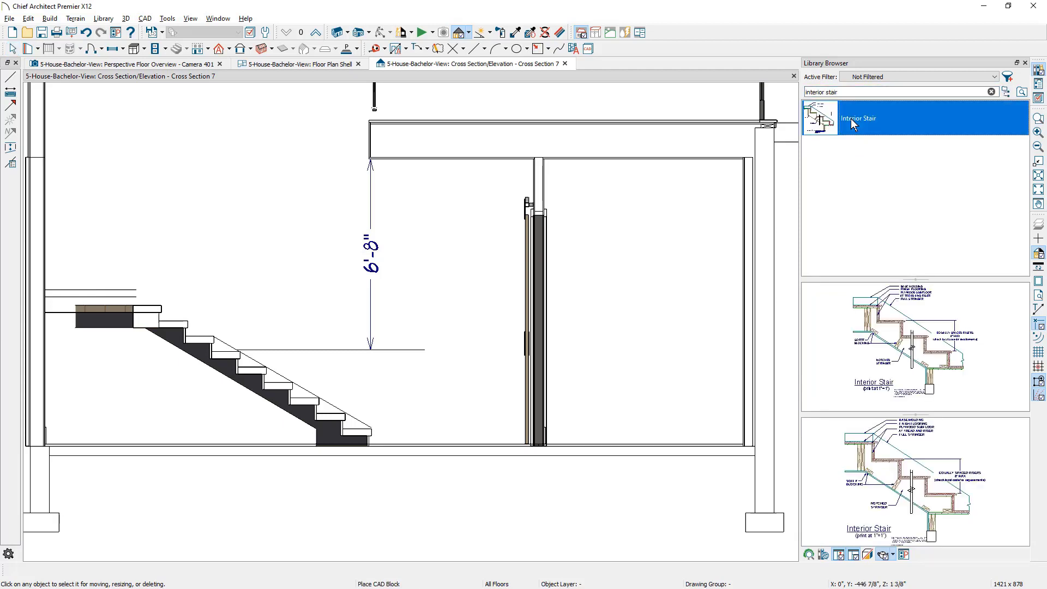
double_click(887, 129)
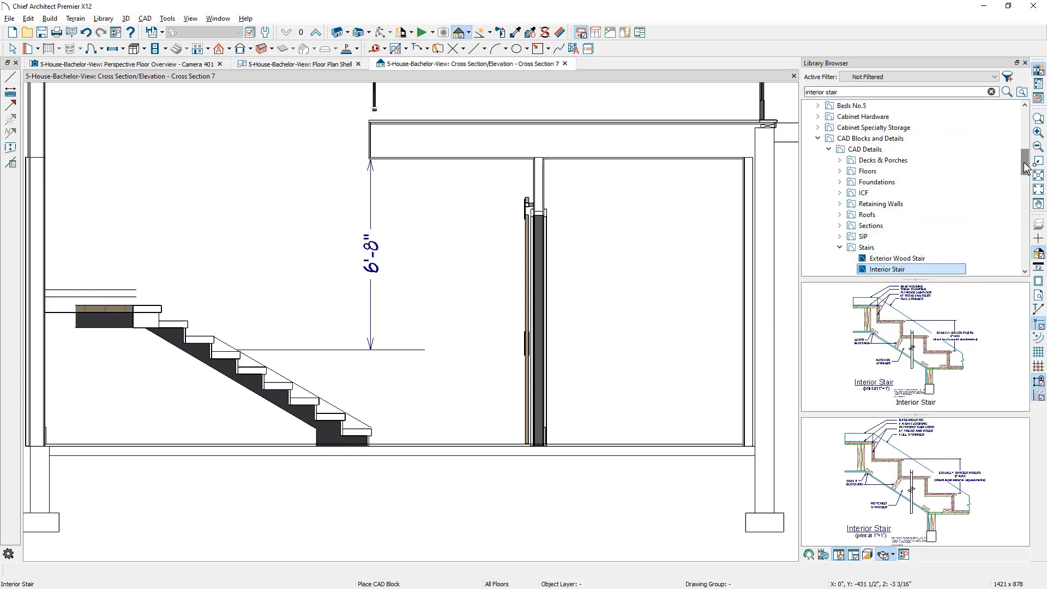
drag(1028, 163, 1025, 122)
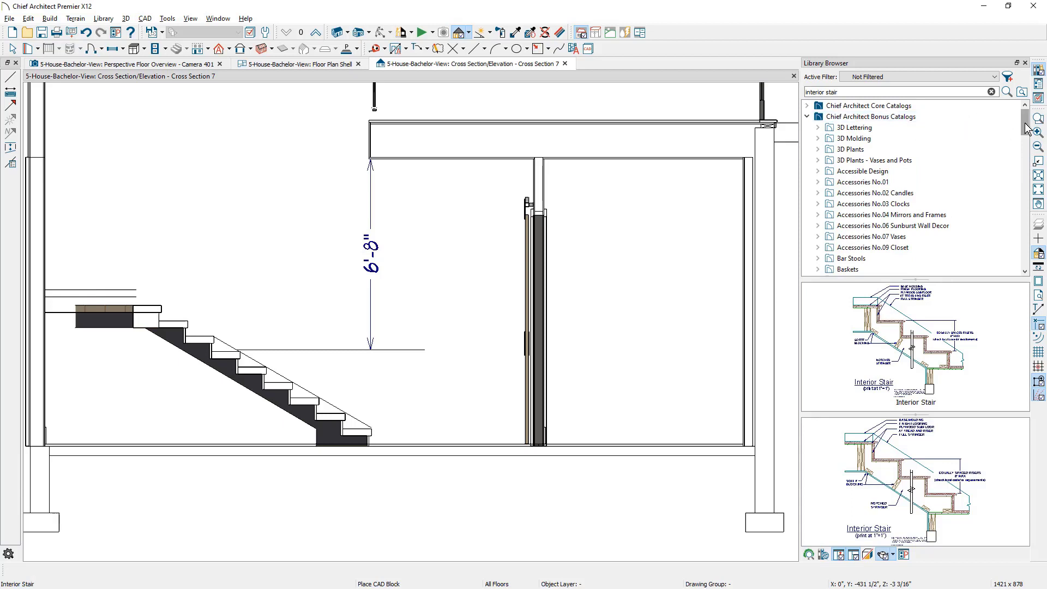
drag(1025, 124, 1025, 170)
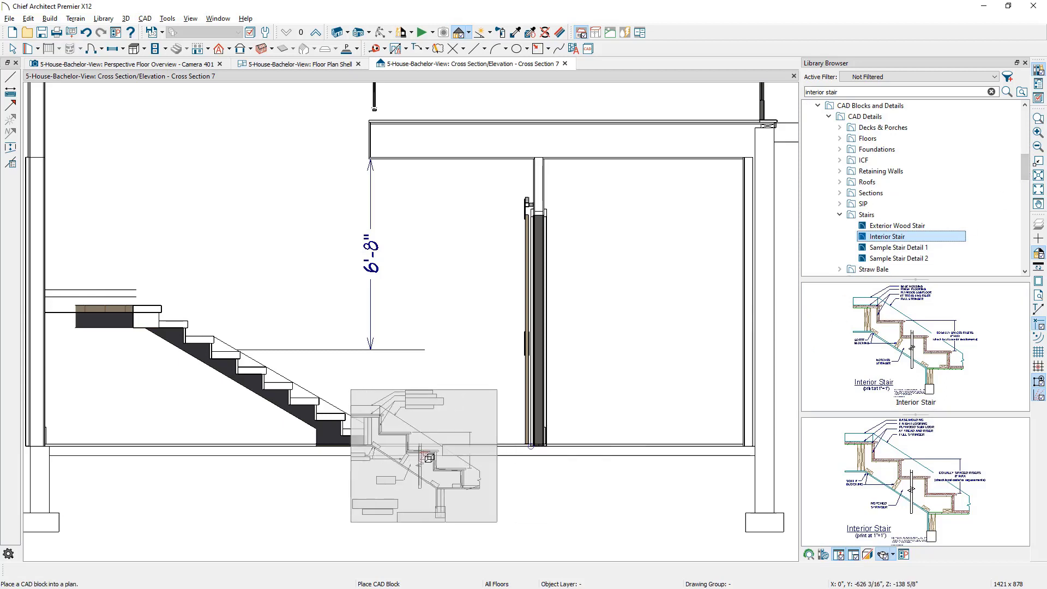
Step: Place the Interior Stair detail left of the section and explode it into editable objects
middle_drag(420, 453, 624, 402)
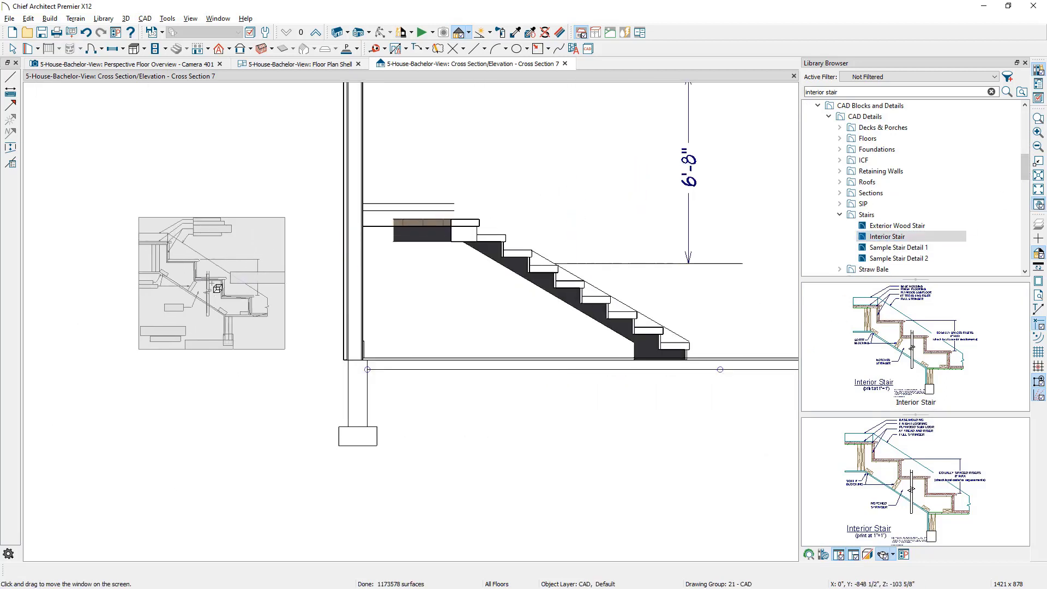
click(217, 289)
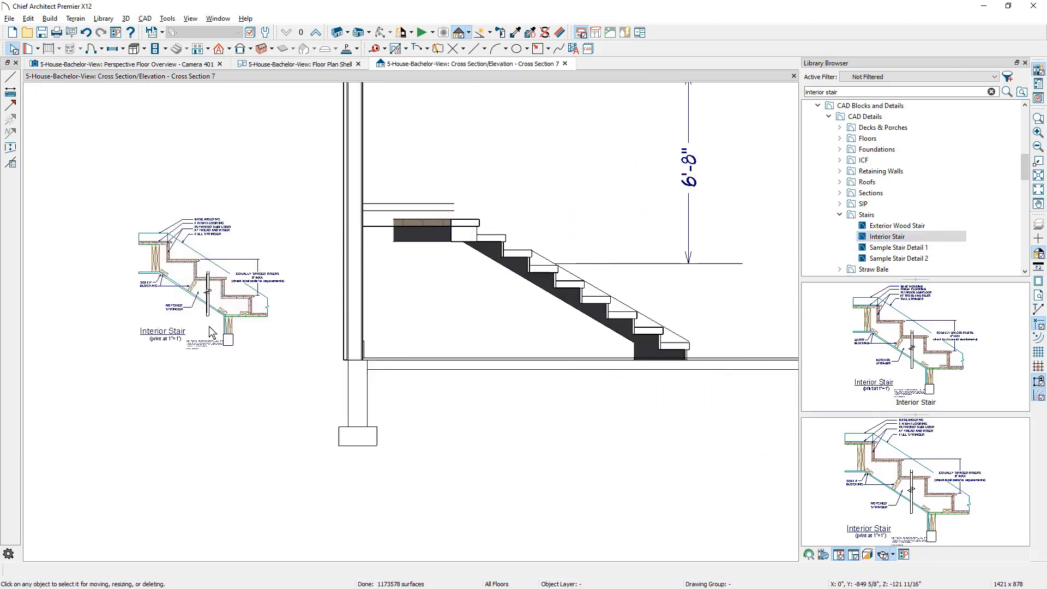
scroll(186, 292, up, 3)
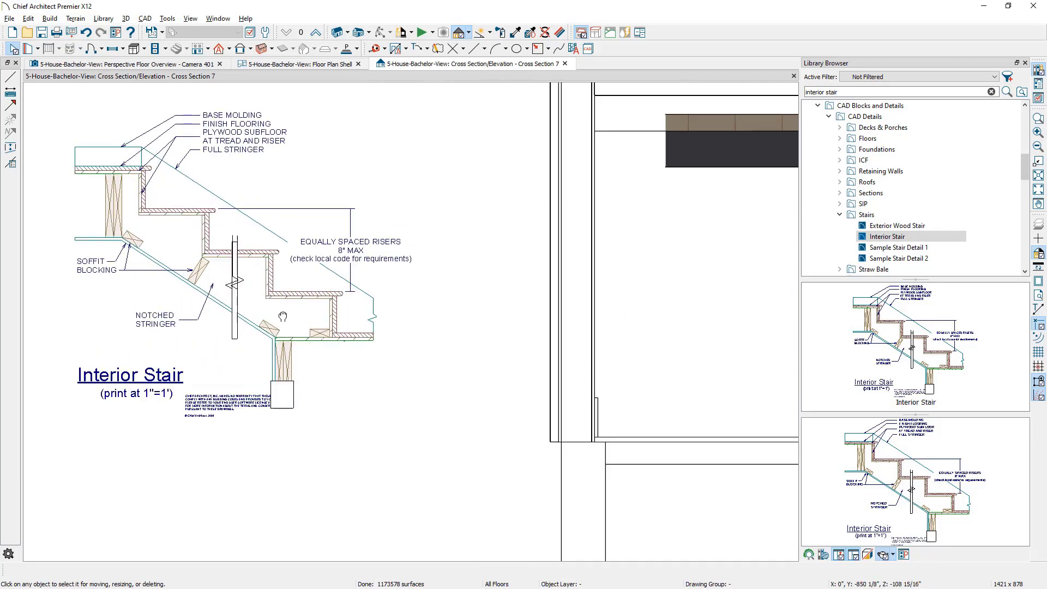
scroll(283, 316, up, 2)
click(357, 328)
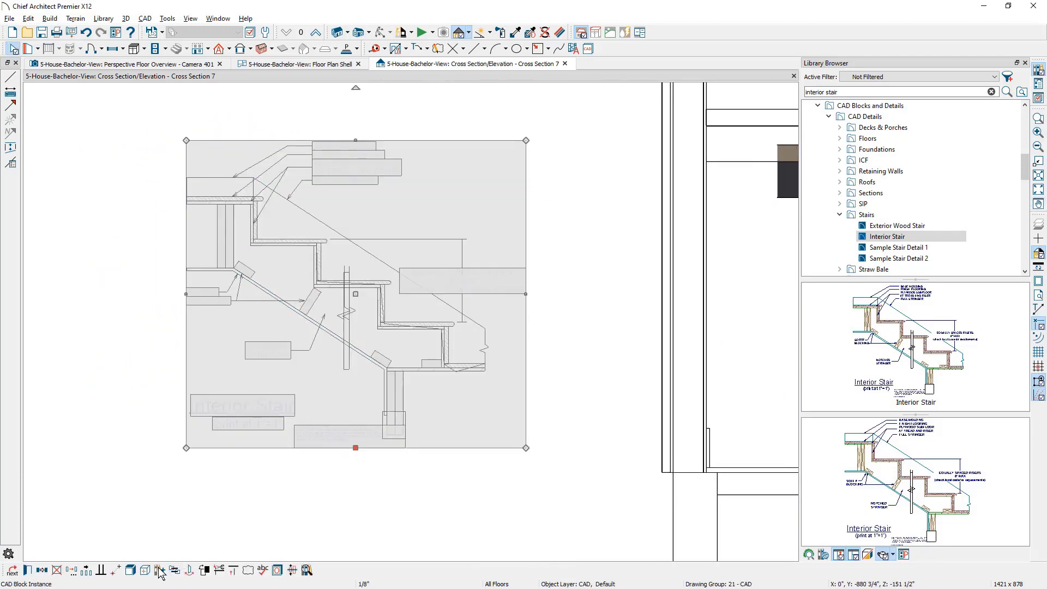
click(131, 572)
click(471, 399)
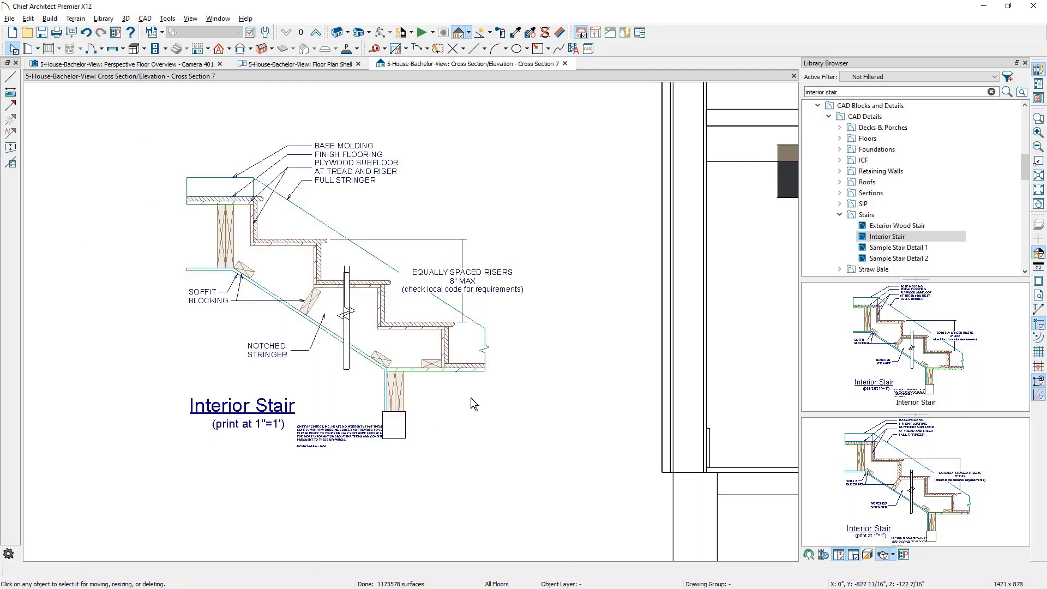